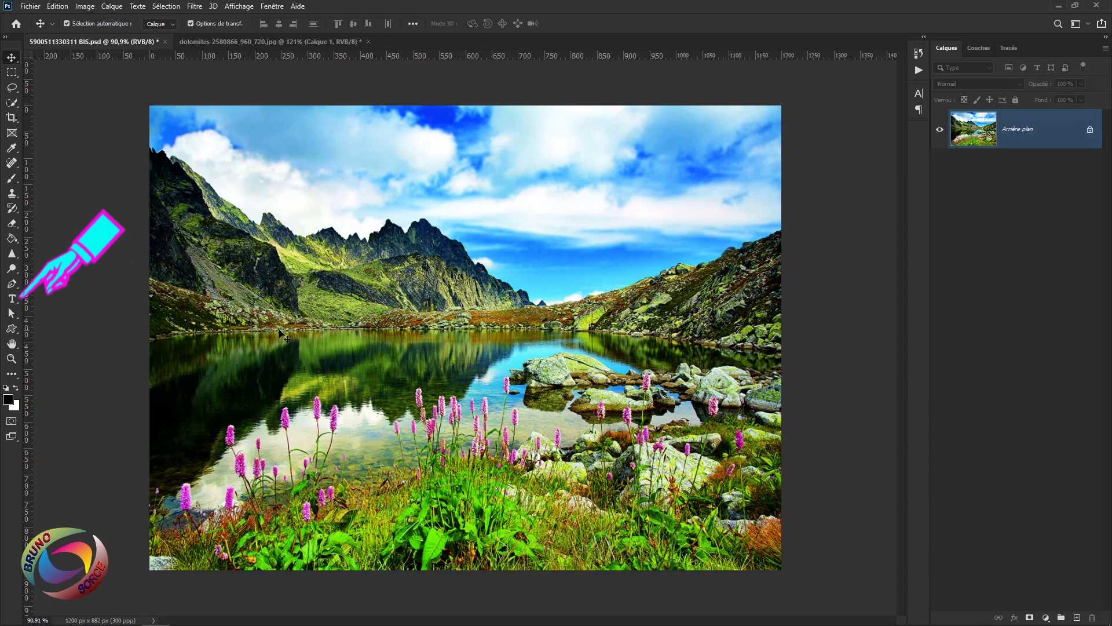
Step: Set up the Horizontal Type tool with the Permanent Marker font
{"action": "left_click", "coordinate": [12, 298]}
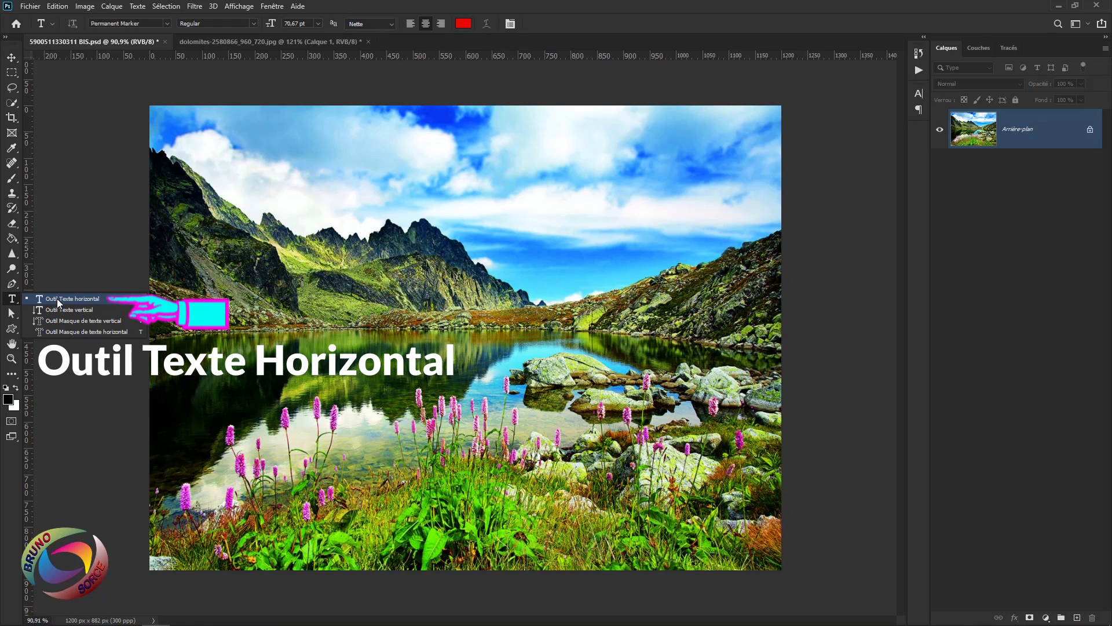
{"action": "left_click", "coordinate": [58, 298]}
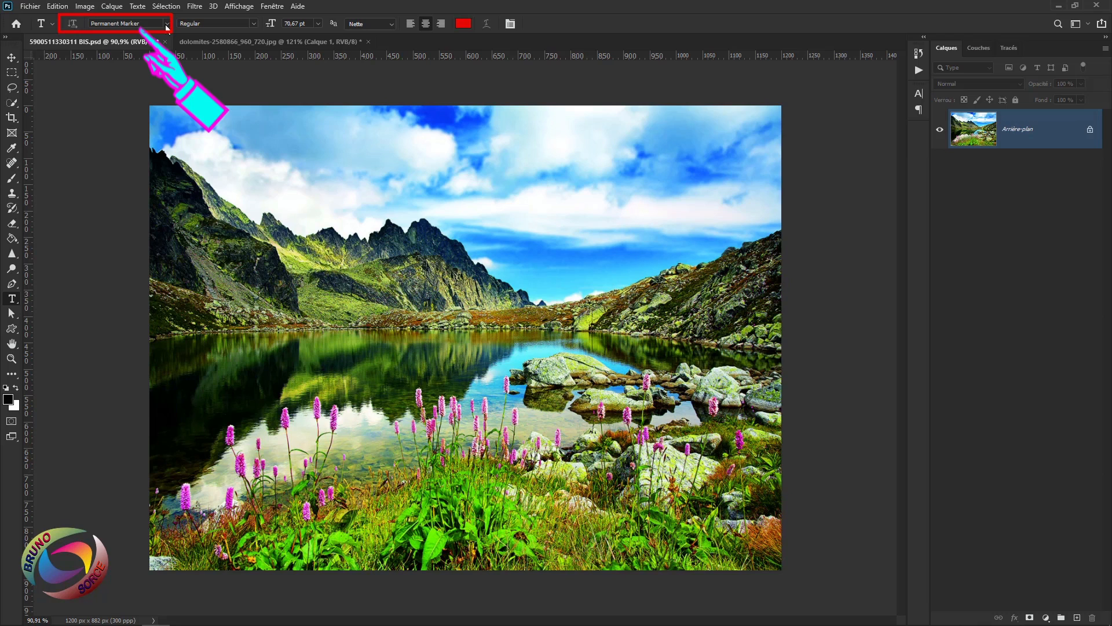
{"action": "left_click", "coordinate": [166, 25]}
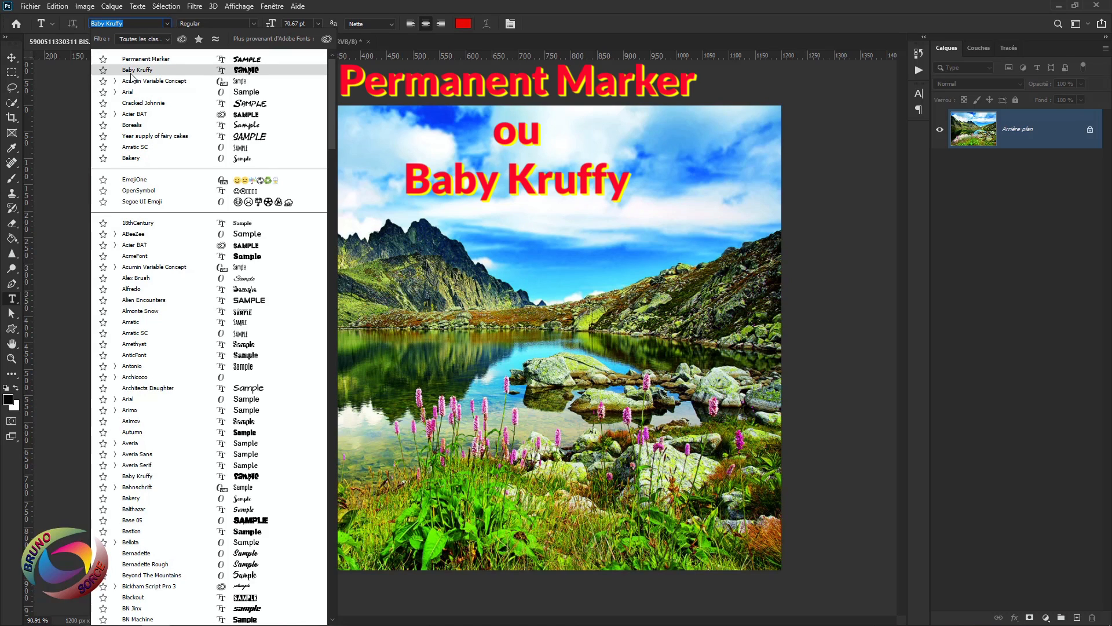
{"action": "left_click", "coordinate": [248, 60]}
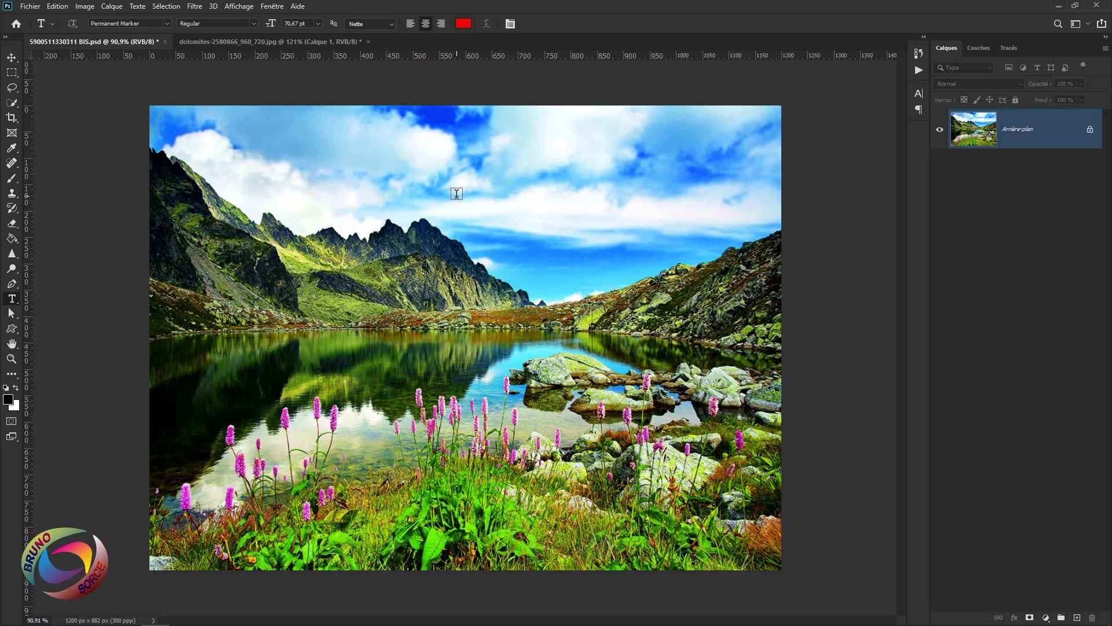
Step: Add a red letter E at 70.67 pt as its own text layer in the sky above the mountains
{"action": "left_click", "coordinate": [644, 249]}
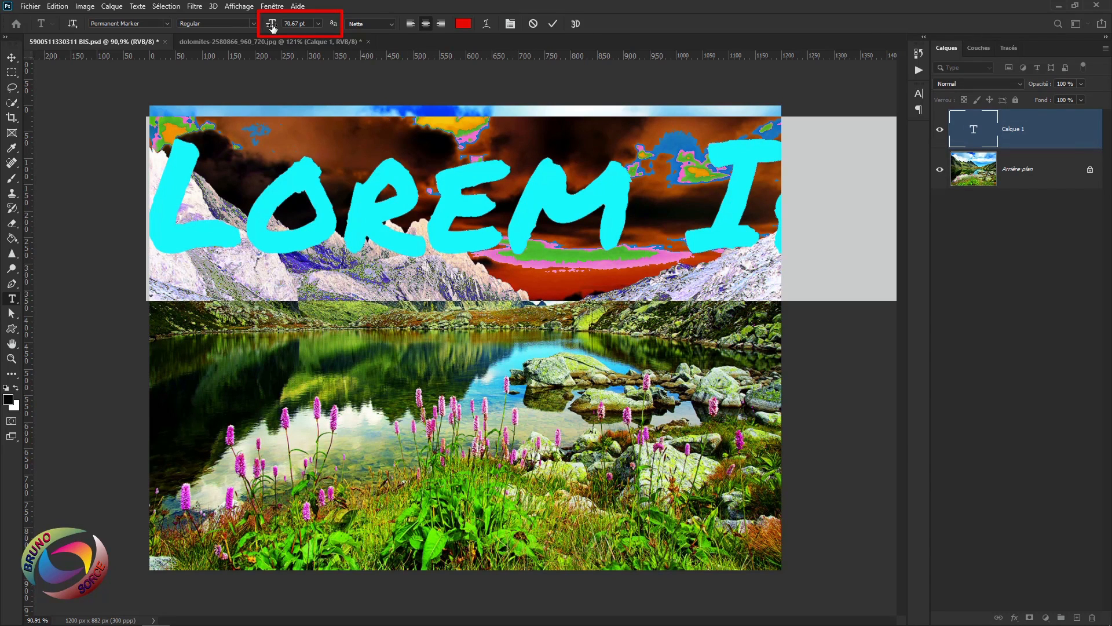
{"action": "mouse_move", "coordinate": [272, 28]}
{"action": "left_mouse_down"}
{"action": "mouse_move", "coordinate": [287, 26]}
{"action": "mouse_move", "coordinate": [272, 29]}
{"action": "left_mouse_up"}
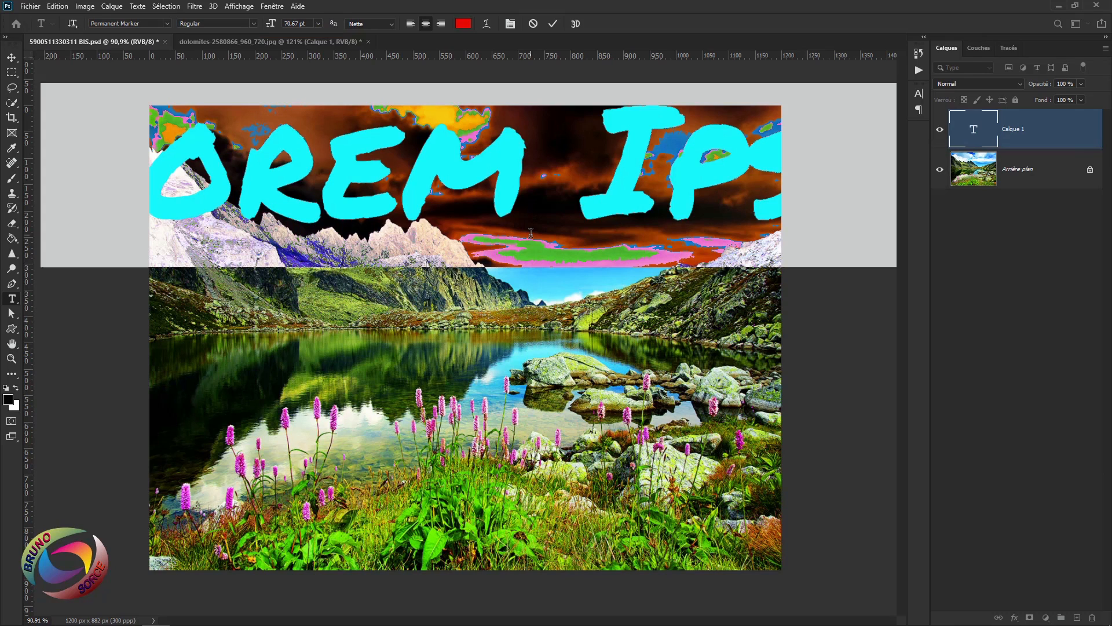
{"action": "type", "text": "£"}
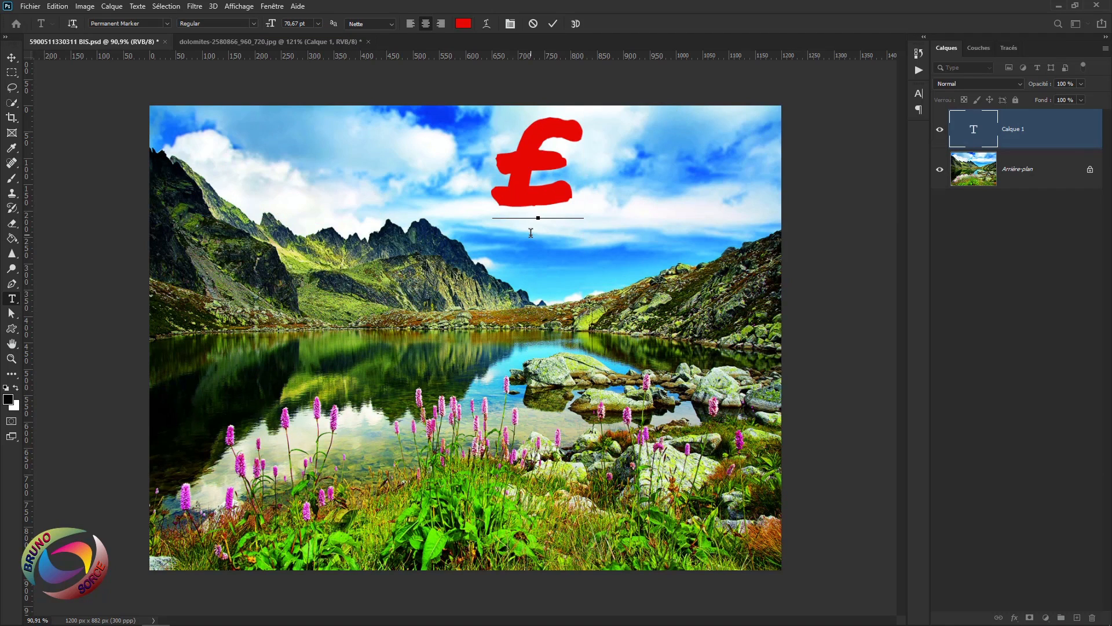
{"action": "left_click", "coordinate": [553, 26]}
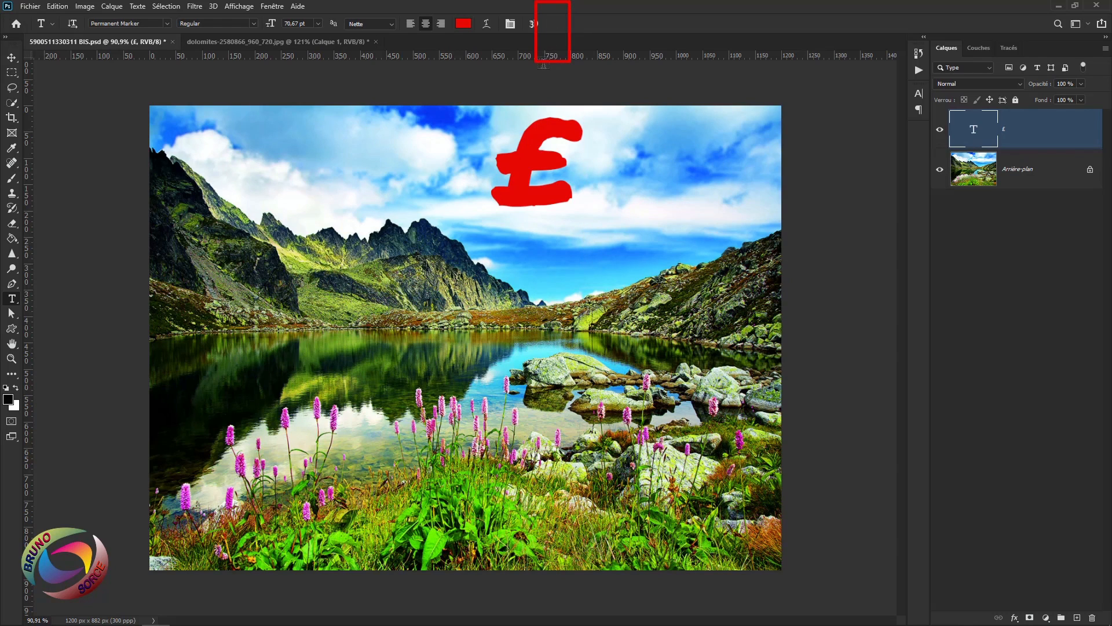
Step: Add the letters R and U as two separate text layers in the upper half of the landscape
{"action": "left_click", "coordinate": [451, 186]}
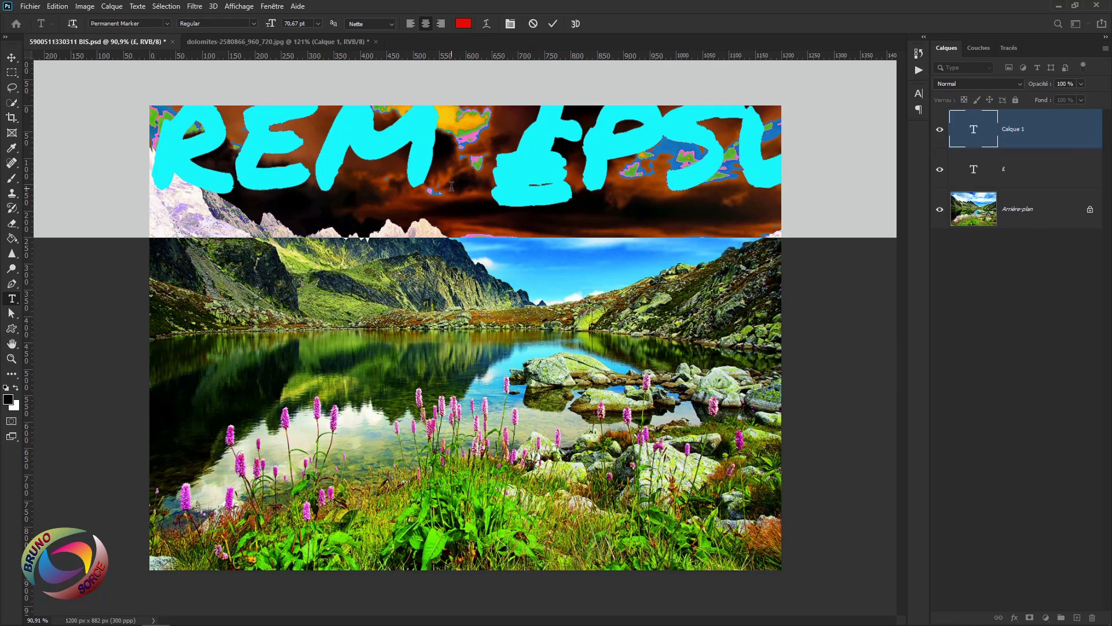
{"action": "type", "text": "R"}
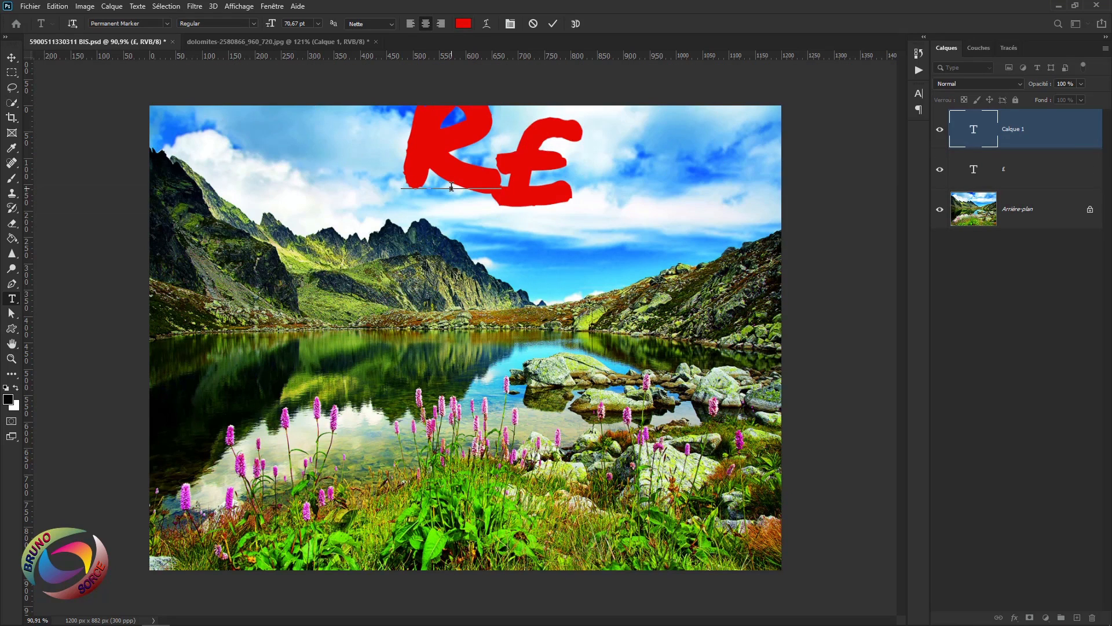
{"action": "left_click", "coordinate": [552, 25]}
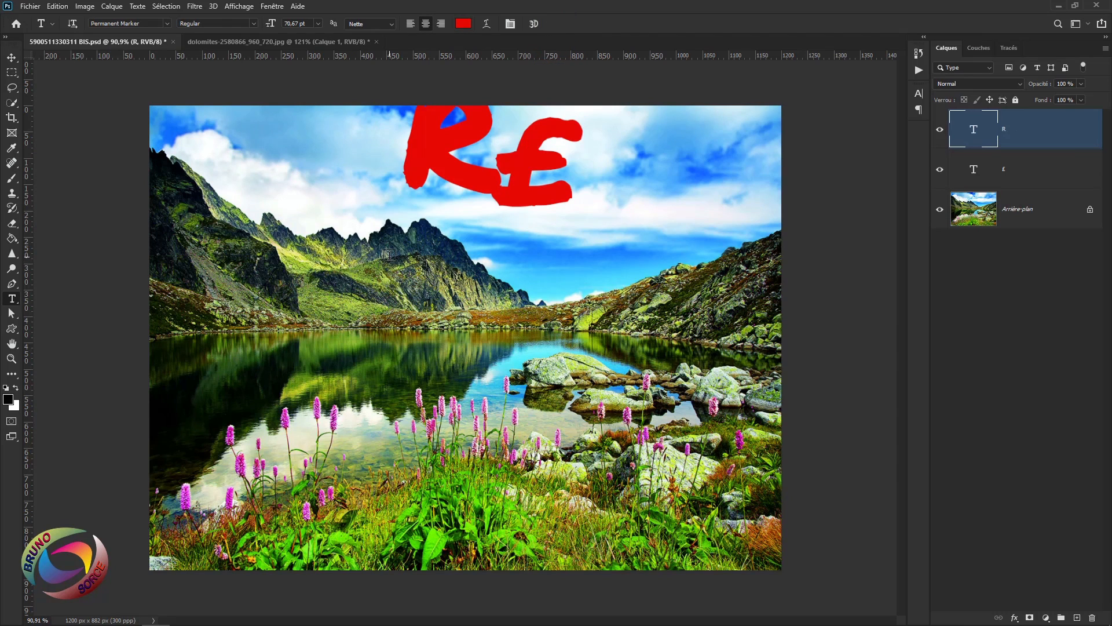
{"action": "left_click", "coordinate": [380, 292]}
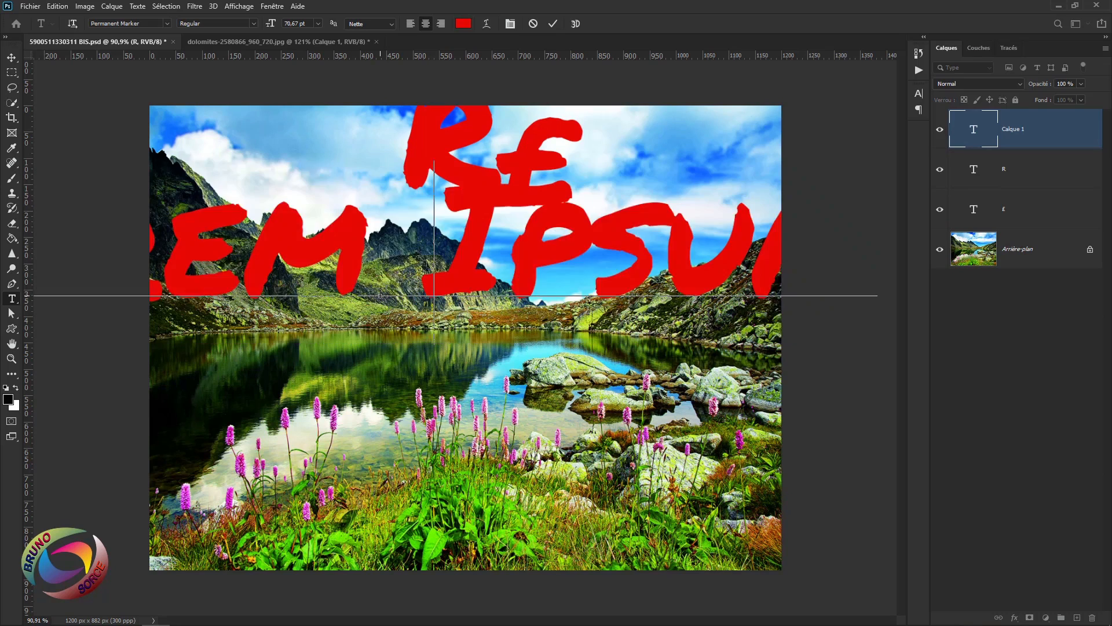
{"action": "type", "text": "U"}
{"action": "left_click", "coordinate": [552, 24]}
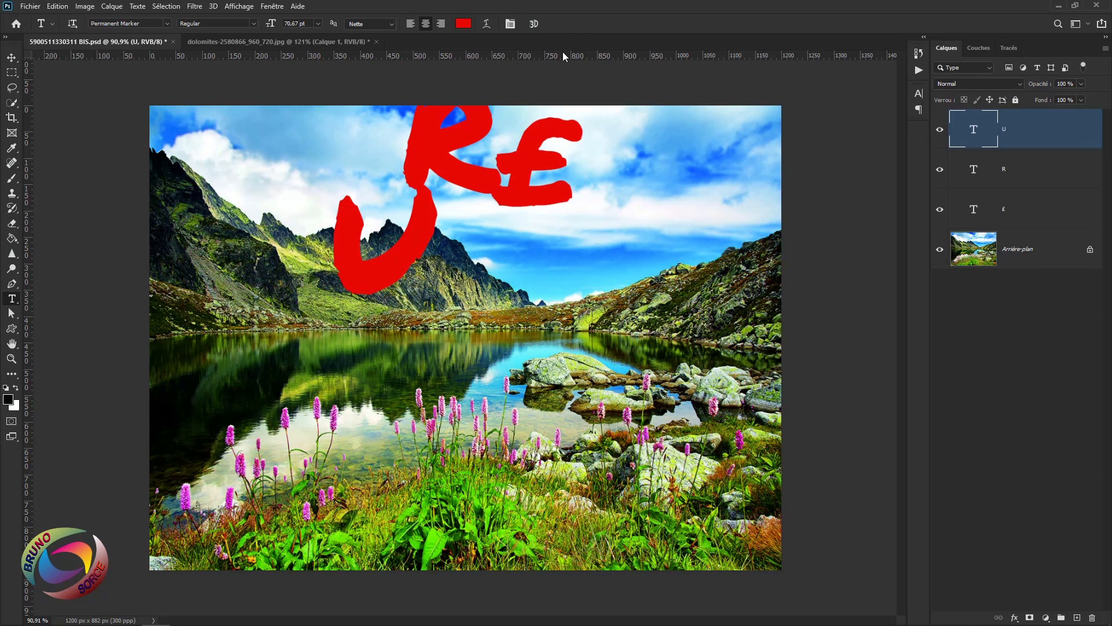
Step: Add the letters T and A as two separate text layers over the lake
{"action": "left_click", "coordinate": [329, 370]}
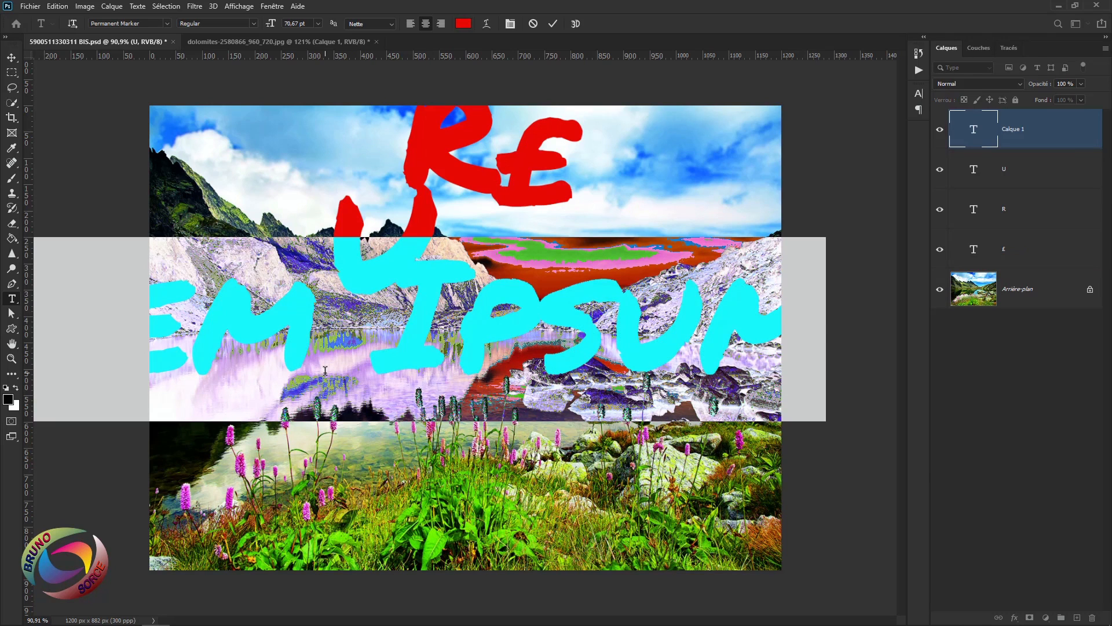
{"action": "type", "text": "X"}
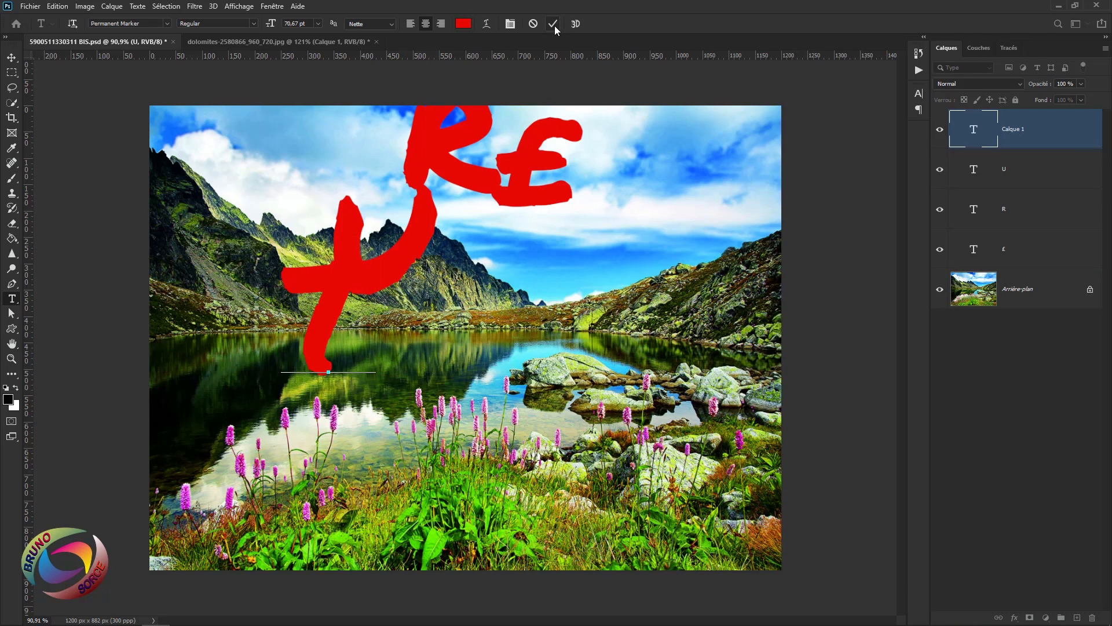
{"action": "left_click", "coordinate": [553, 25]}
{"action": "left_click", "coordinate": [423, 434]}
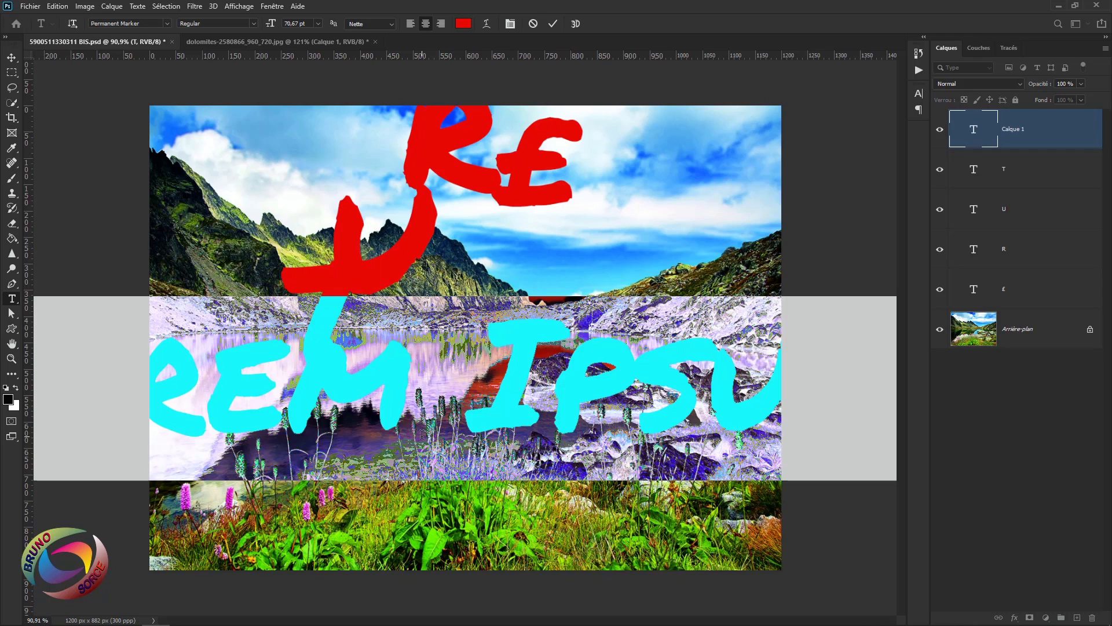
{"action": "type", "text": "A"}
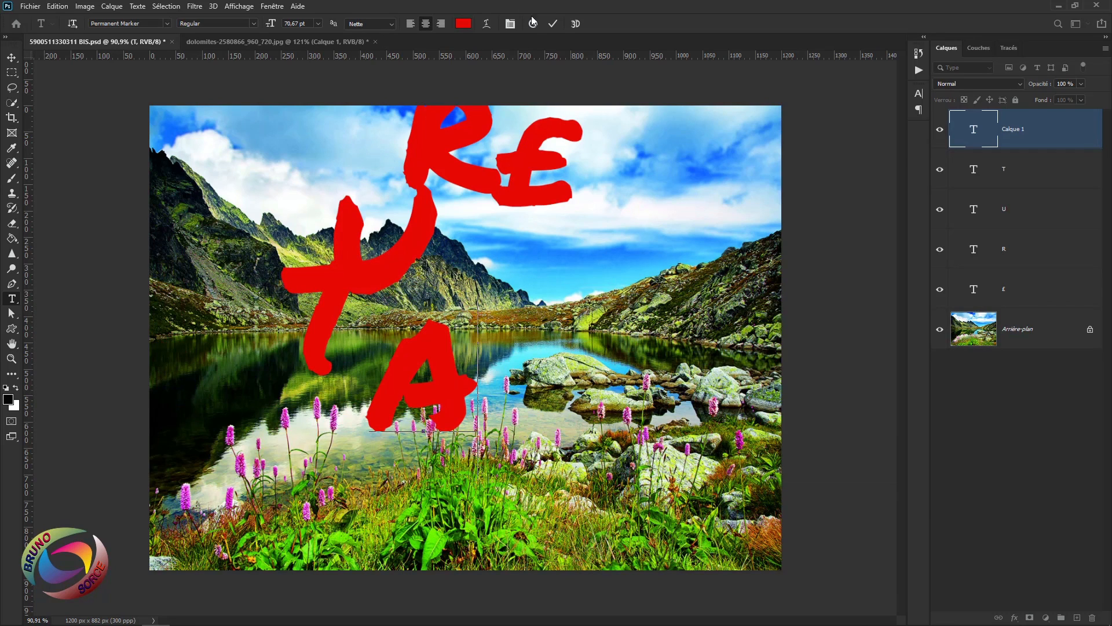
{"action": "left_click", "coordinate": [554, 24]}
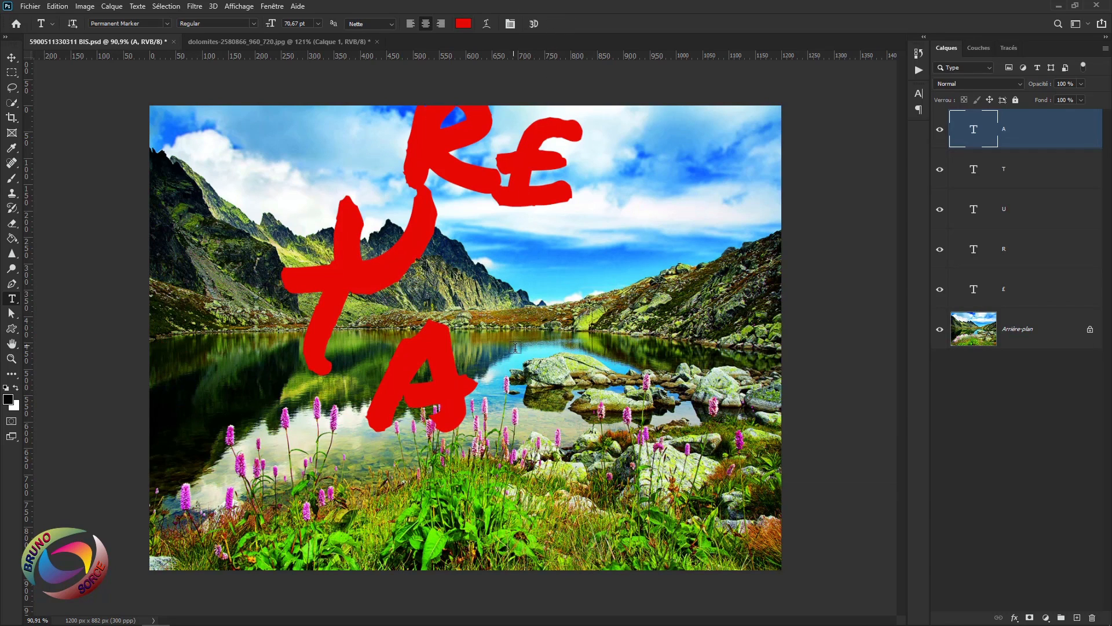
Step: Add the letter N as its own text layer, beside the A over the lake
{"action": "left_click", "coordinate": [543, 376]}
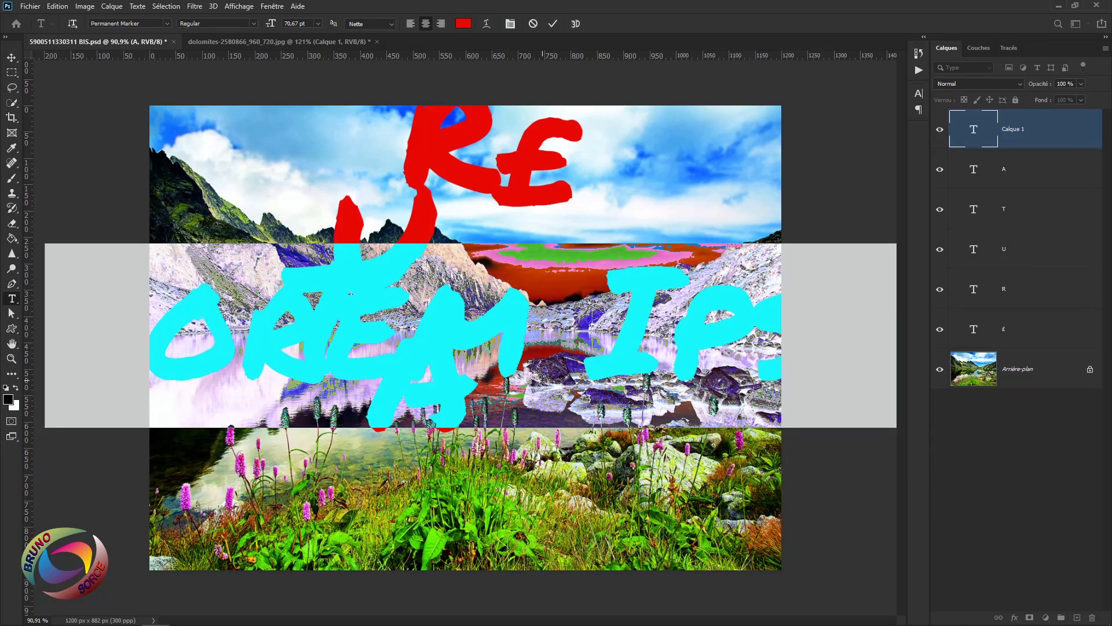
{"action": "type", "text": "N"}
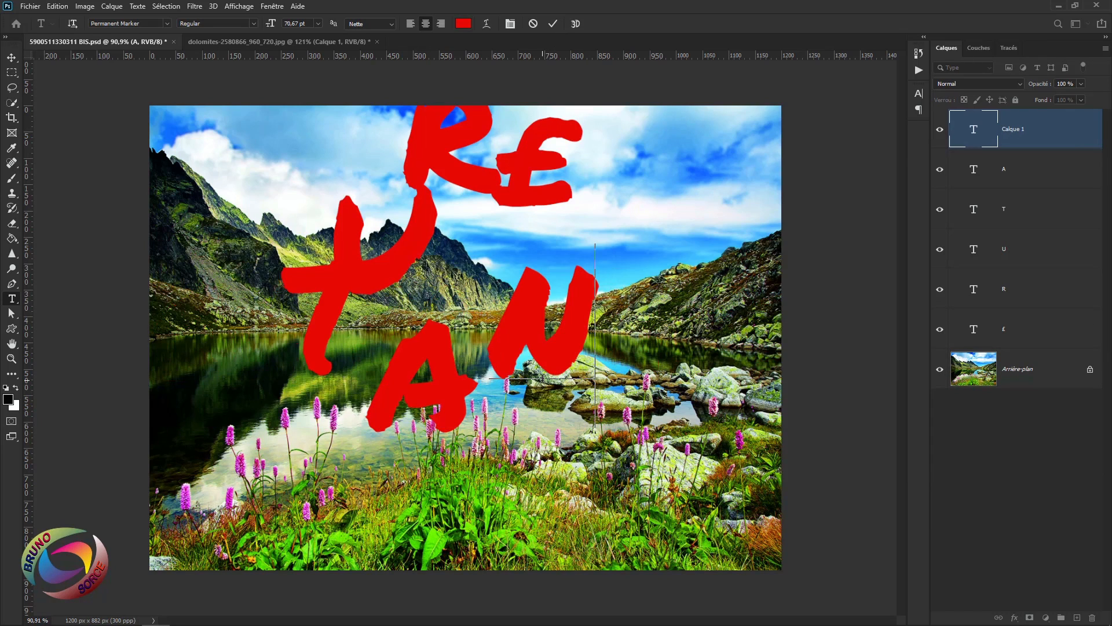
{"action": "left_click", "coordinate": [554, 26]}
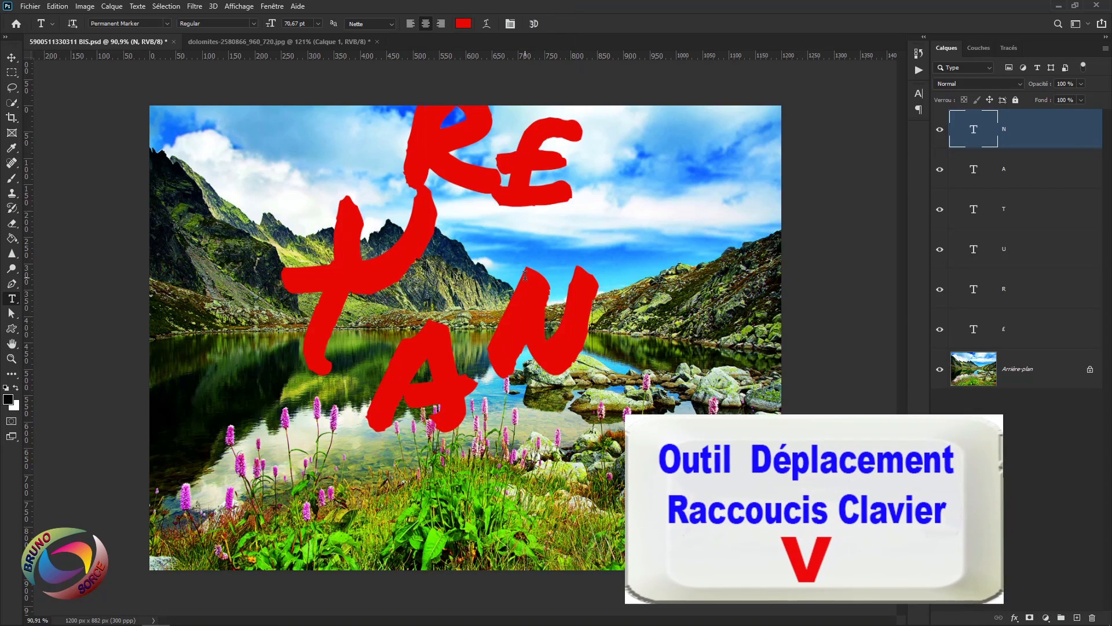
Step: Rearrange the letters with the Move tool so they spell NATURE in a row across the lake
{"action": "key", "text": "v"}
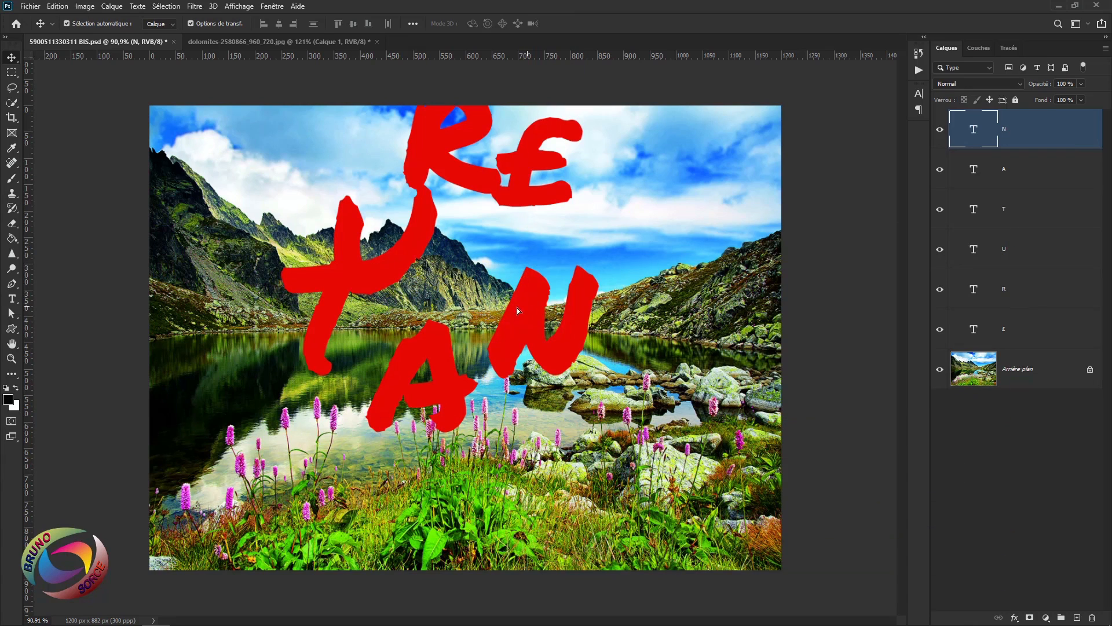
{"action": "left_click_drag", "start_coordinate": [517, 311], "coordinate": [190, 325]}
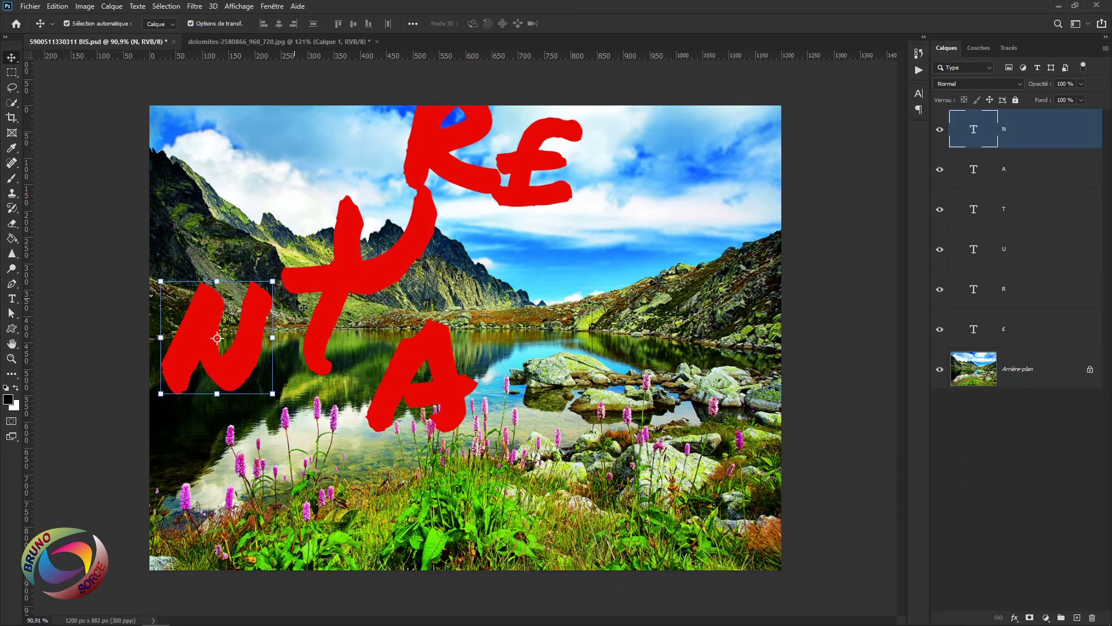
{"action": "left_click_drag", "start_coordinate": [342, 285], "coordinate": [625, 314]}
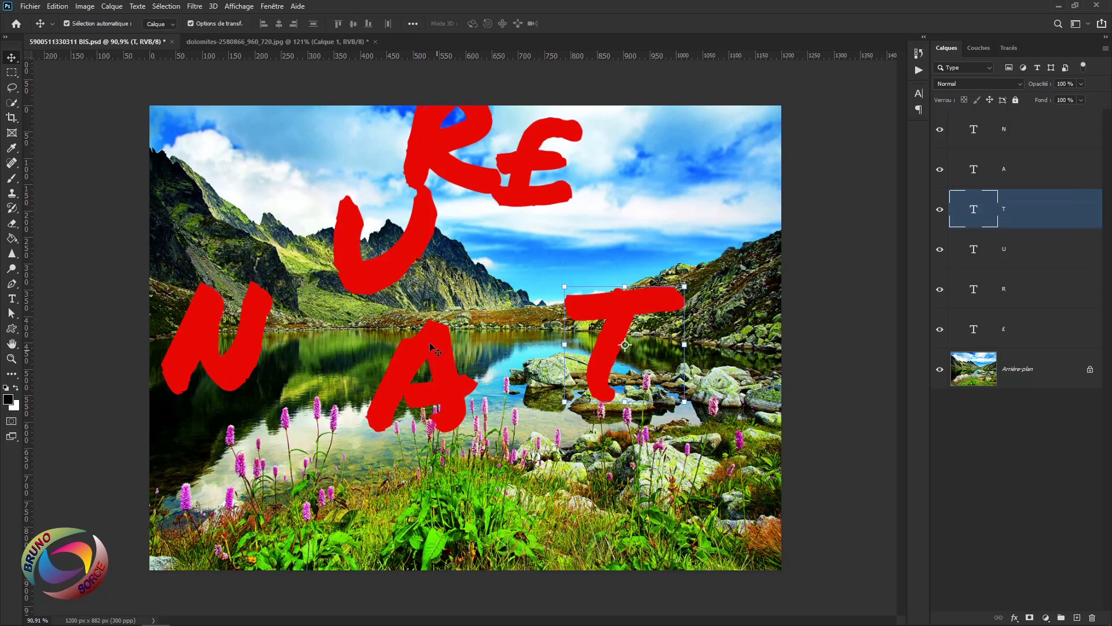
{"action": "left_click_drag", "start_coordinate": [443, 351], "coordinate": [329, 312]}
{"action": "left_click_drag", "start_coordinate": [625, 310], "coordinate": [585, 395]}
{"action": "left_click_drag", "start_coordinate": [458, 171], "coordinate": [652, 371]}
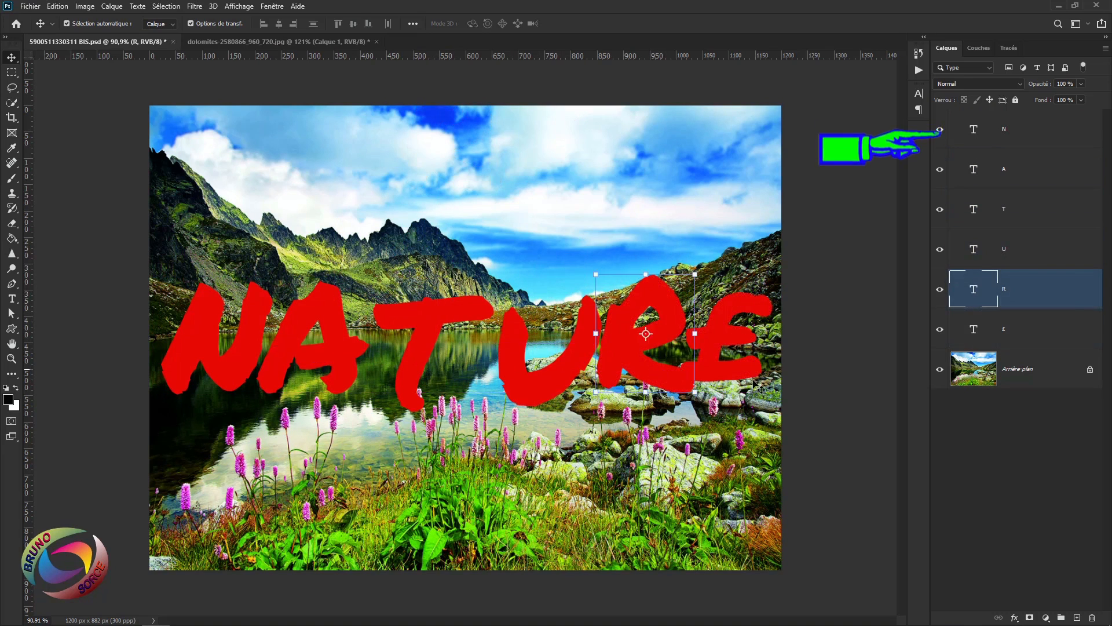
Step: Raise the N and A from the lake onto the mountains on the left of the photo
{"action": "left_click", "coordinate": [1023, 143]}
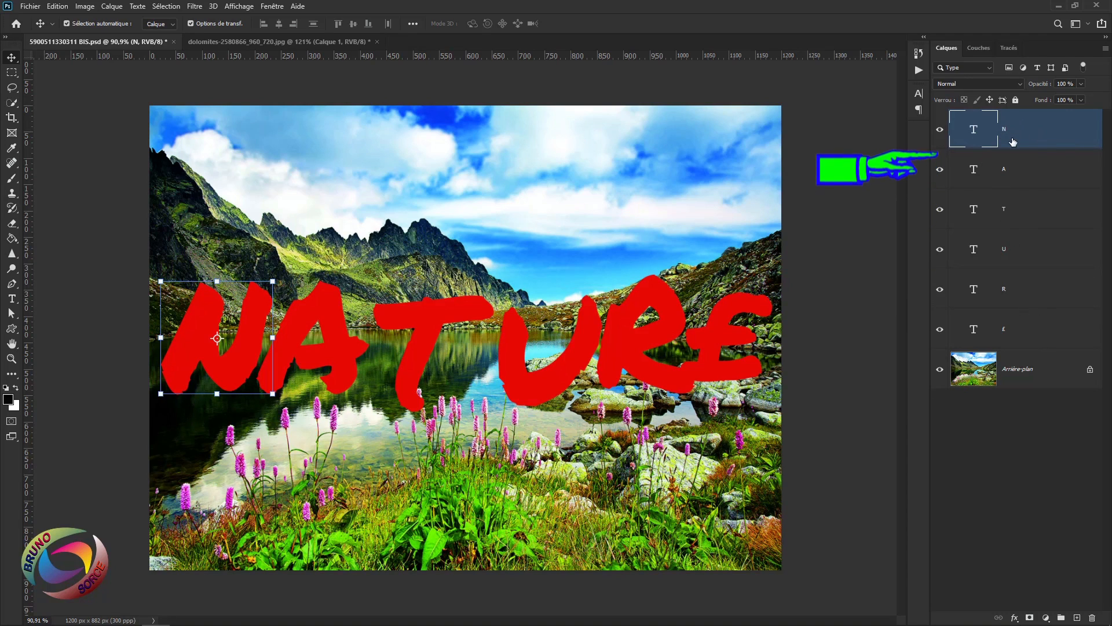
{"action": "left_click_drag", "start_coordinate": [252, 326], "coordinate": [254, 266]}
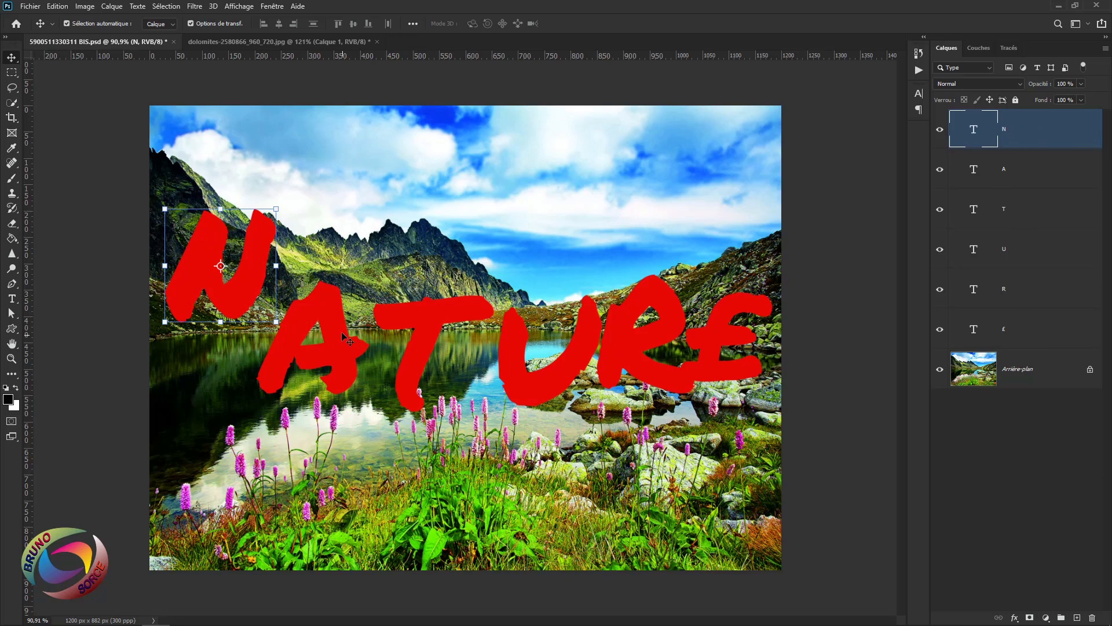
{"action": "left_click_drag", "start_coordinate": [348, 332], "coordinate": [343, 248]}
Step: Move the T up beside the A and enlarge it to about 124.25% width and 151.41% height
{"action": "left_click_drag", "start_coordinate": [429, 305], "coordinate": [340, 137]}
{"action": "left_click_drag", "start_coordinate": [408, 180], "coordinate": [396, 177]}
{"action": "left_click_drag", "start_coordinate": [404, 136], "coordinate": [405, 123]}
{"action": "left_click_drag", "start_coordinate": [406, 172], "coordinate": [406, 179]}
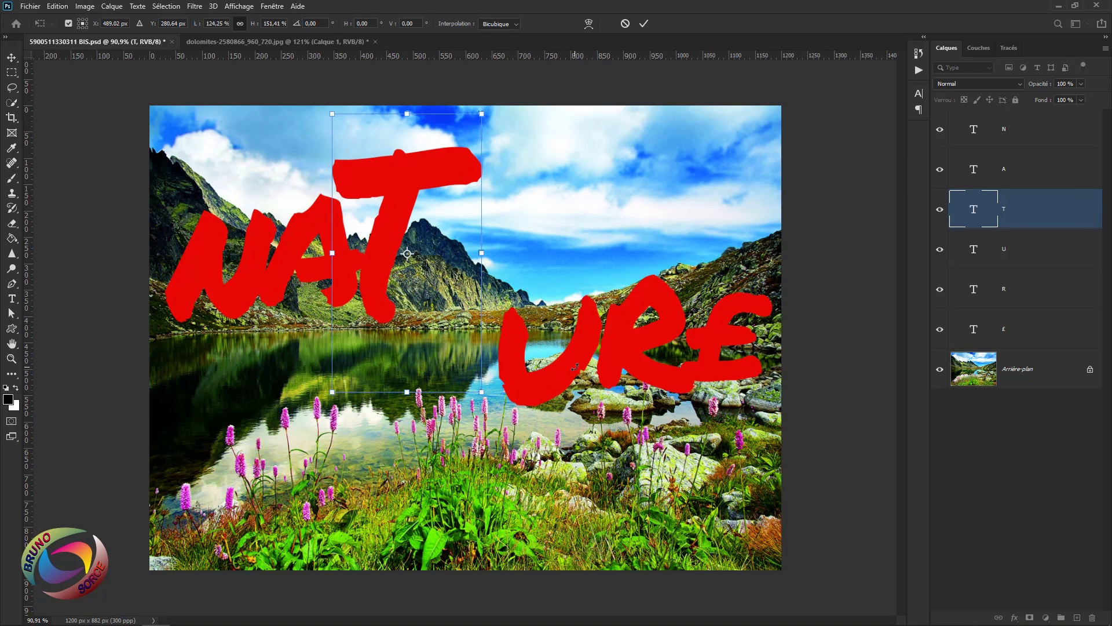
{"action": "key", "text": "Return"}
Step: Move the U, R and E up beside the T to complete the raised word NATURE
{"action": "left_click_drag", "start_coordinate": [575, 367], "coordinate": [455, 265]}
{"action": "left_click_drag", "start_coordinate": [646, 305], "coordinate": [548, 206]}
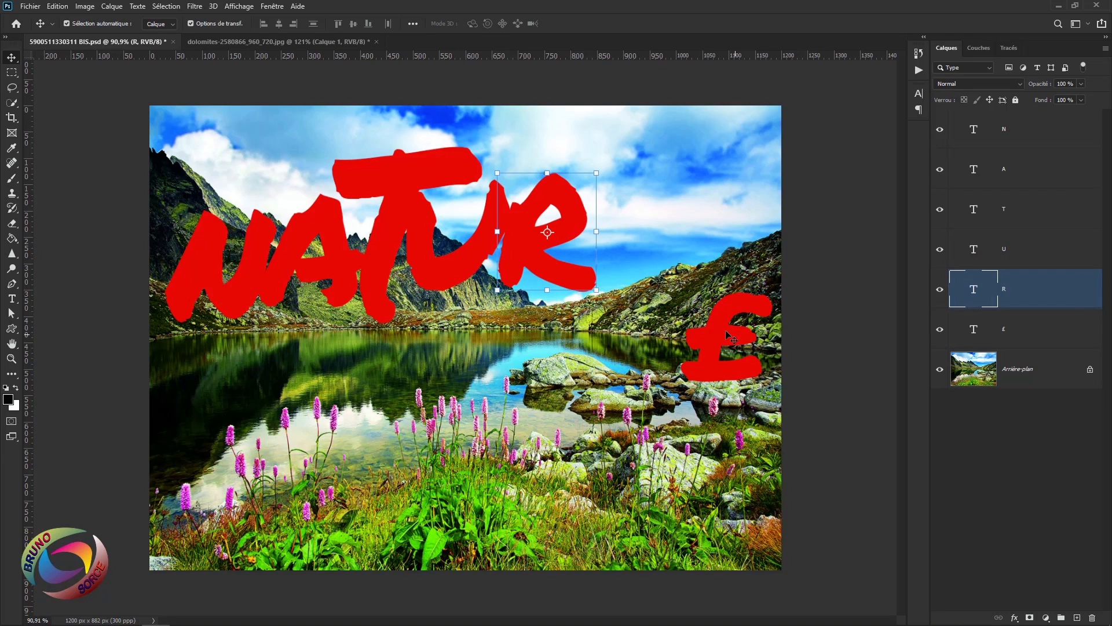
{"action": "left_click_drag", "start_coordinate": [729, 336], "coordinate": [623, 228]}
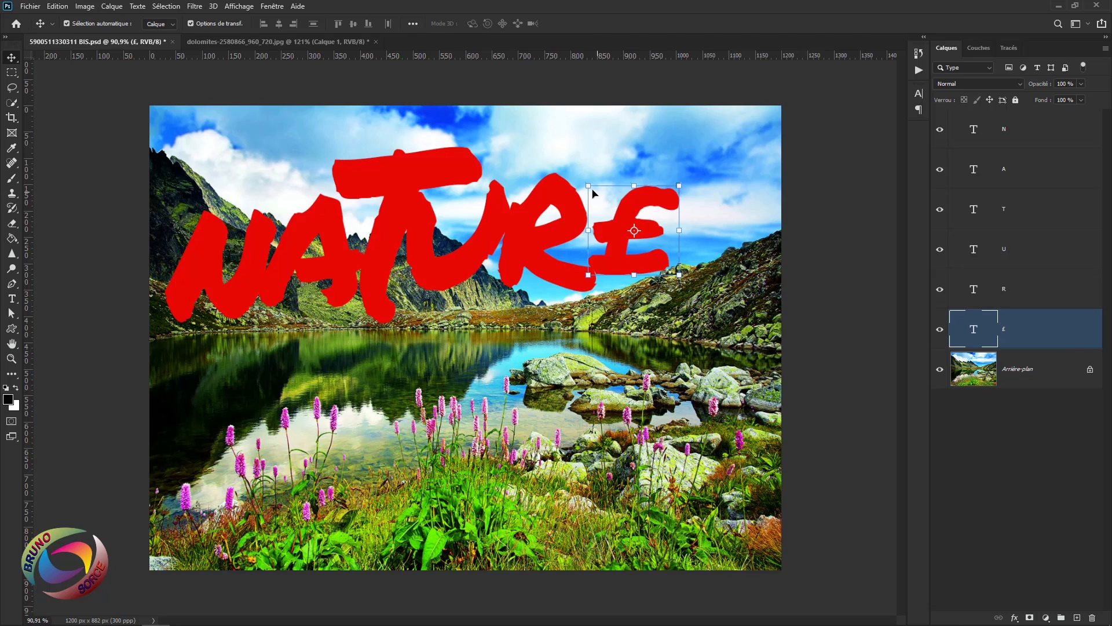
Step: Enlarge the final E and rotate it about -2.53° to fit against the R
{"action": "left_click_drag", "start_coordinate": [589, 186], "coordinate": [566, 139]}
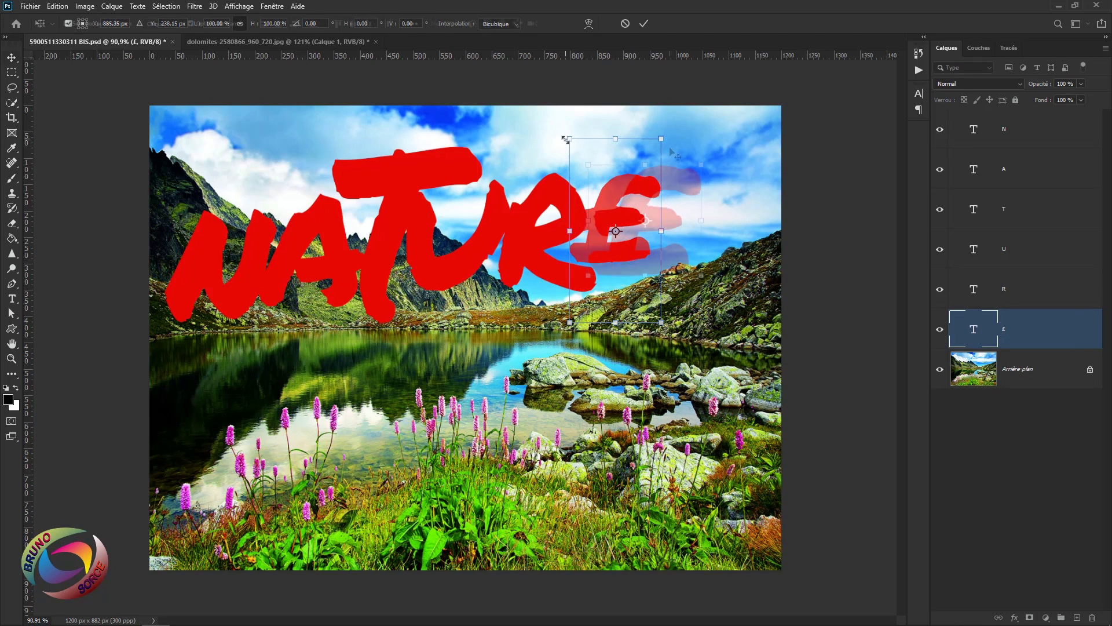
{"action": "key", "text": "Escape"}
{"action": "left_click_drag", "start_coordinate": [714, 164], "coordinate": [717, 156]}
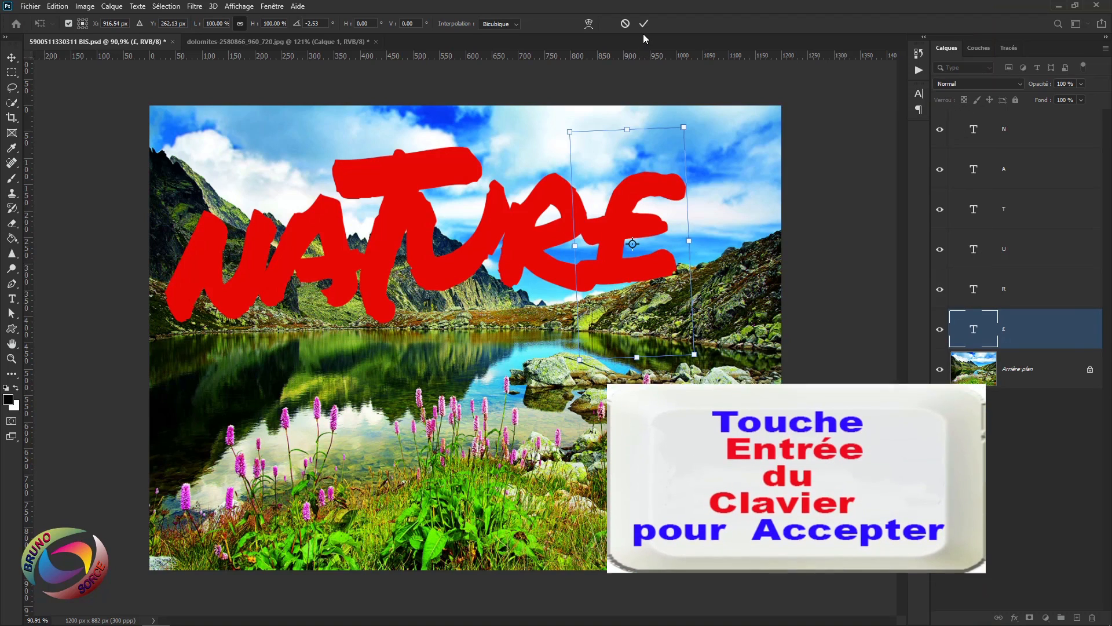
{"action": "key", "text": "Return"}
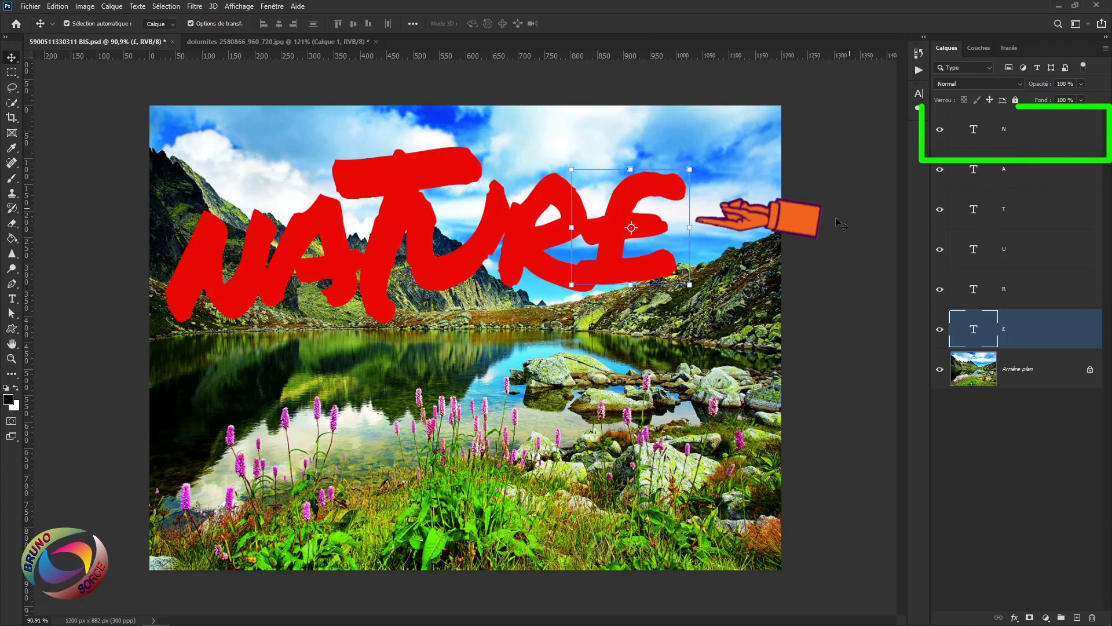
Step: Add a Contour (stroke) effect to the N layer: 10 px, Extérieur position, Normal mode, 100% opacity, white colour
{"action": "left_click", "coordinate": [1069, 140]}
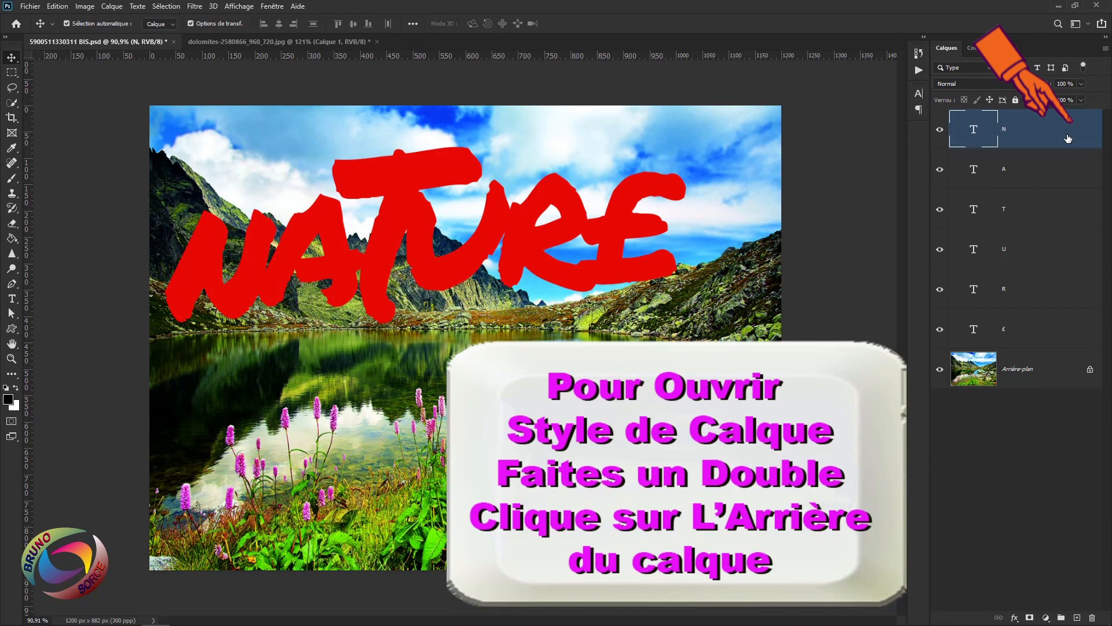
{"action": "double_click", "coordinate": [1069, 138]}
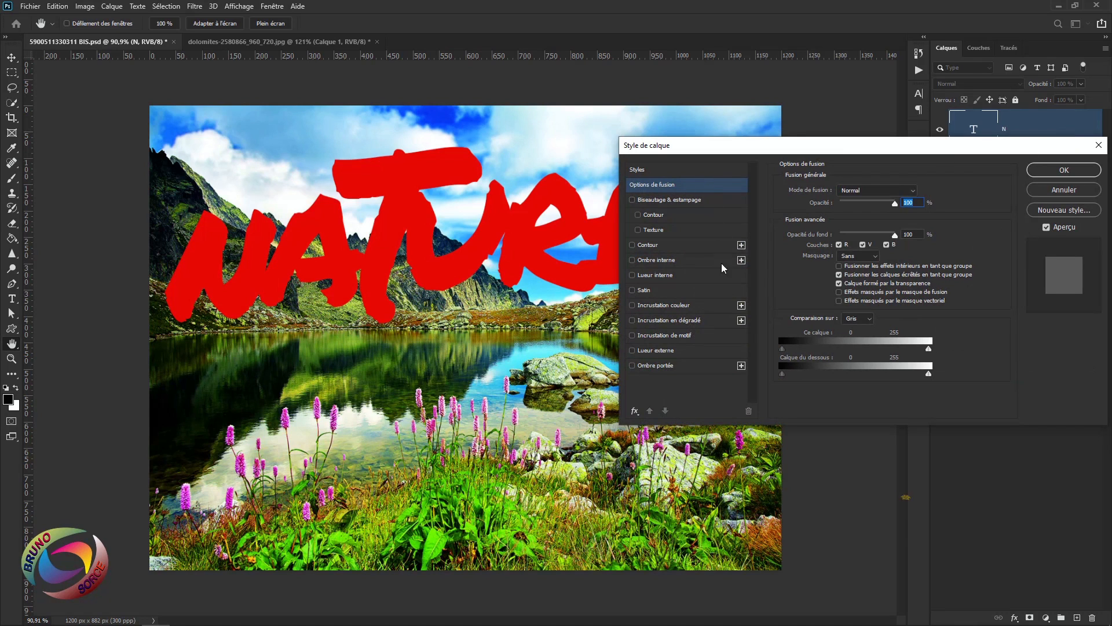
{"action": "left_click", "coordinate": [647, 246]}
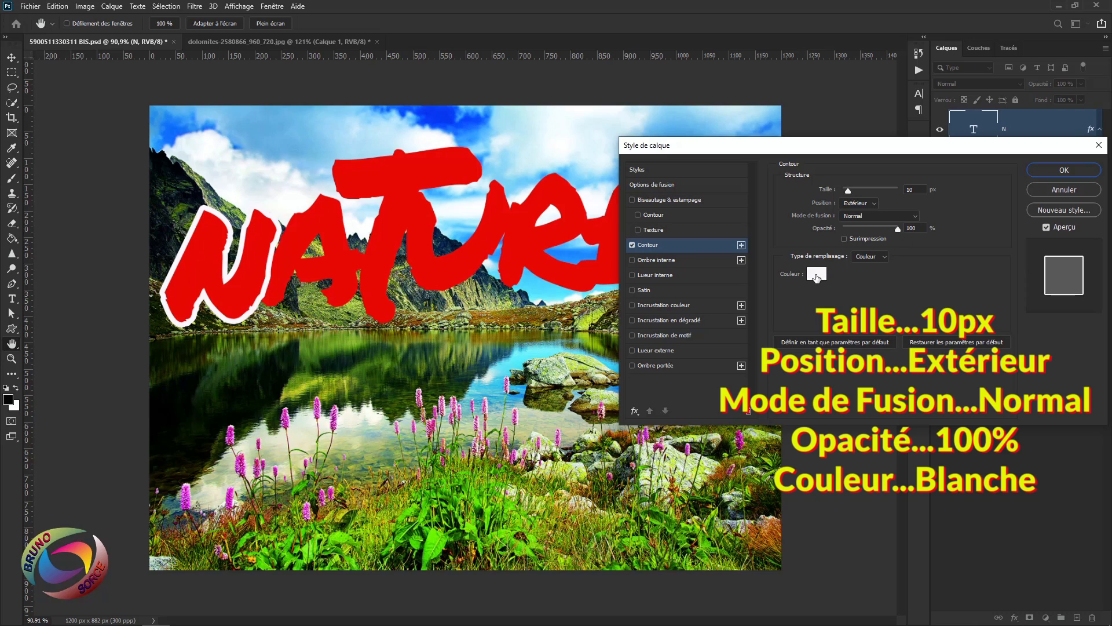
{"action": "left_click", "coordinate": [1063, 169]}
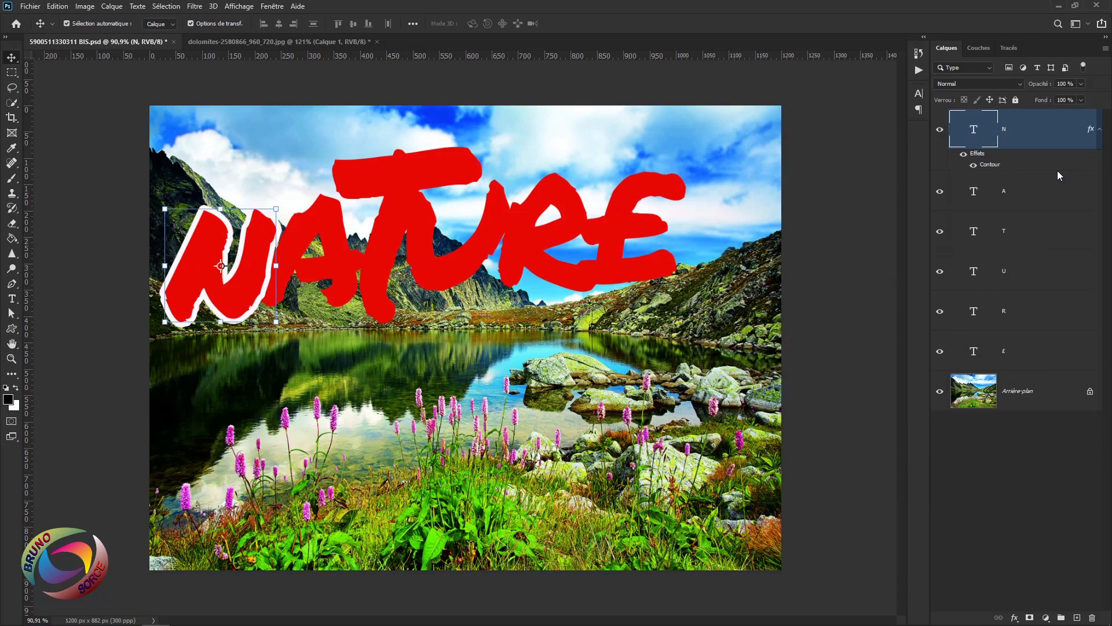
Step: Copy the N layer's style and paste it onto the A, T, U, R and E layers together
{"action": "right_click", "coordinate": [1091, 132]}
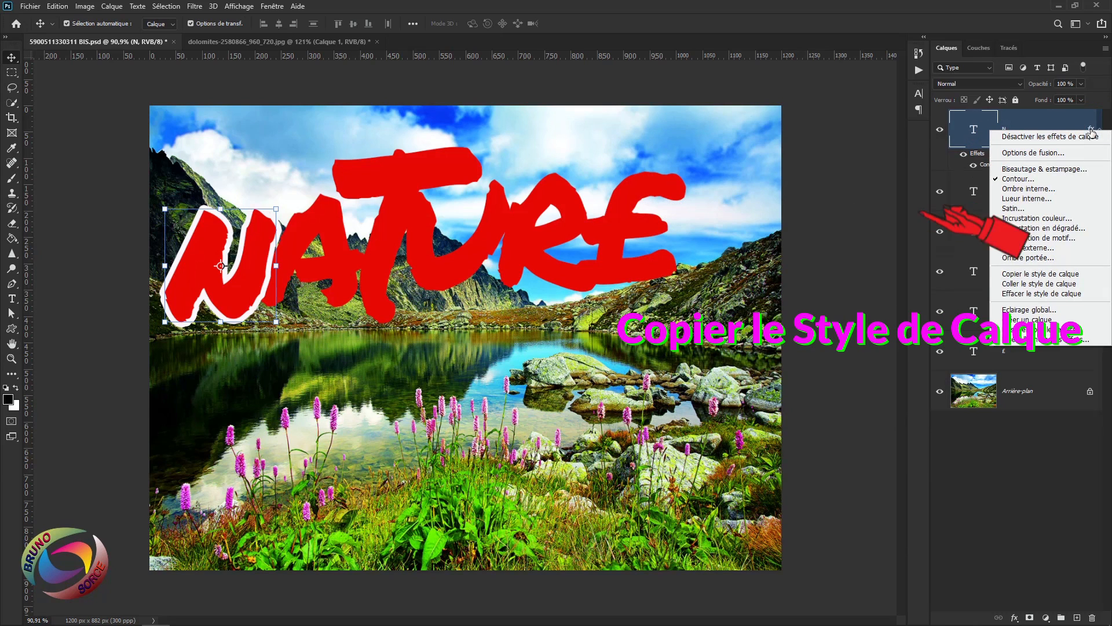
{"action": "left_click", "coordinate": [1012, 277]}
{"action": "left_click", "coordinate": [1024, 200]}
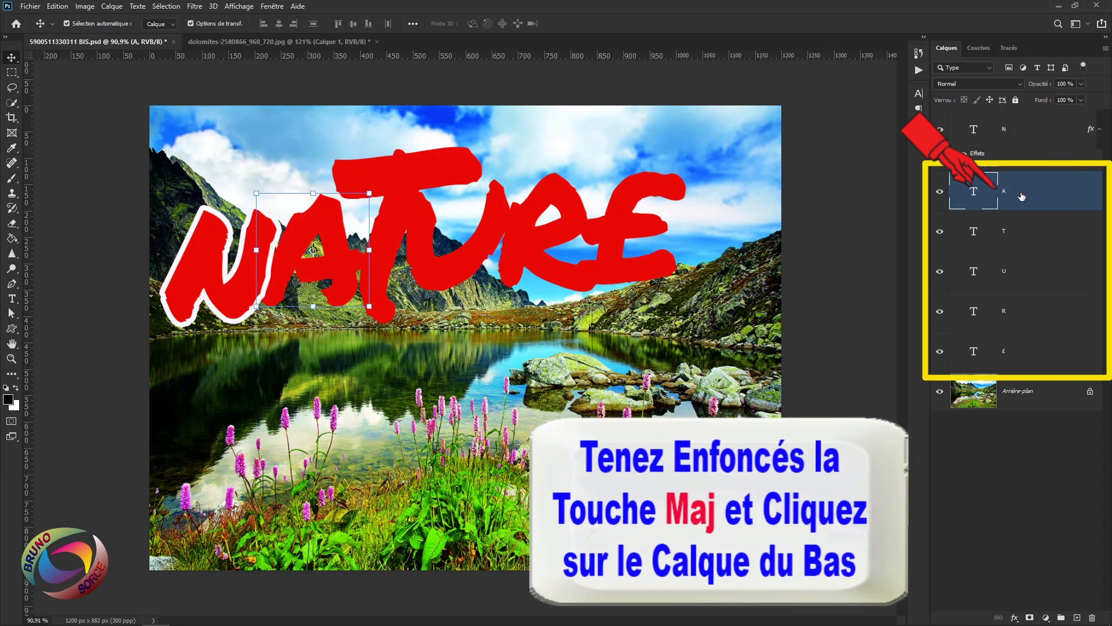
{"action": "left_click", "coordinate": [1036, 356], "text": "shift"}
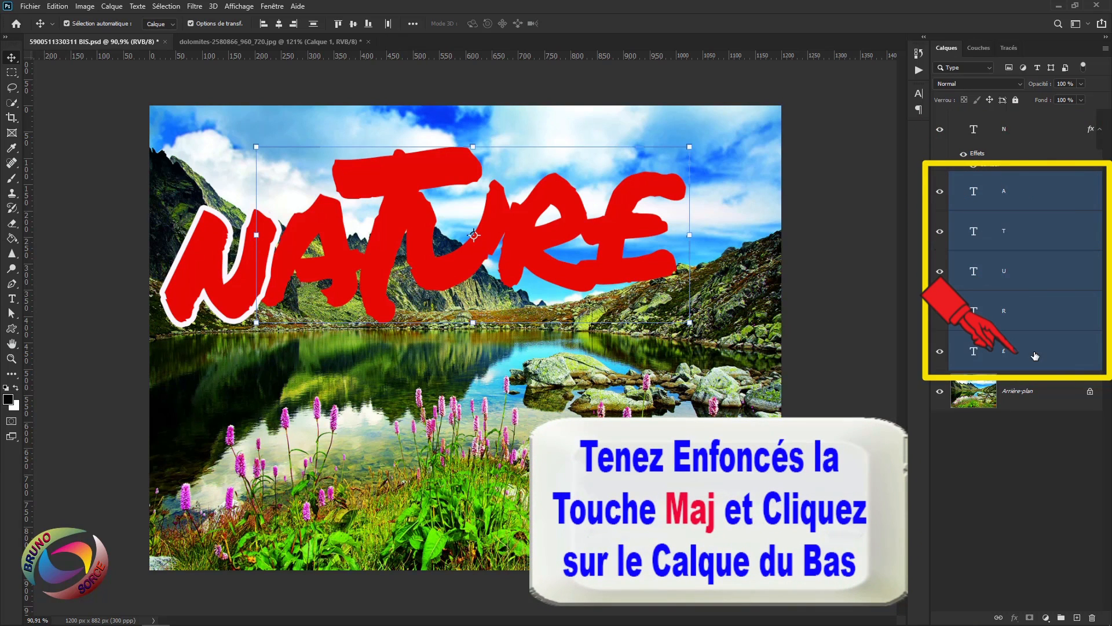
{"action": "right_click", "coordinate": [1033, 268]}
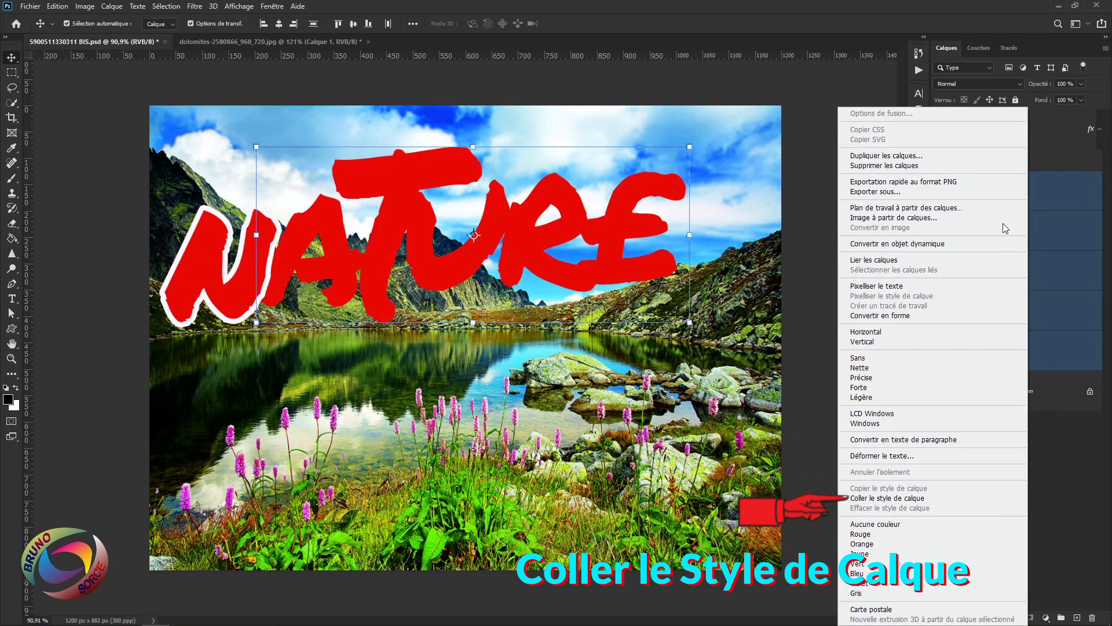
{"action": "left_click", "coordinate": [871, 499]}
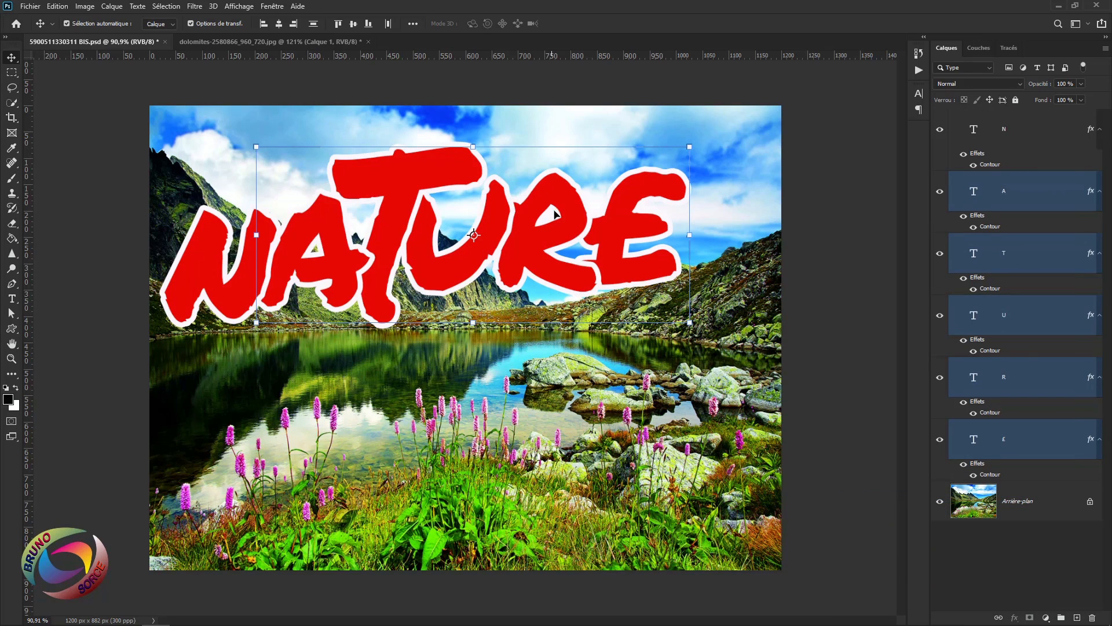
Step: Place the embedded image 4116-nature-hiver-paysages-ecran-wallpaper-desktop-fonds above the N layer and clip it to the N
{"action": "left_click", "coordinate": [229, 270]}
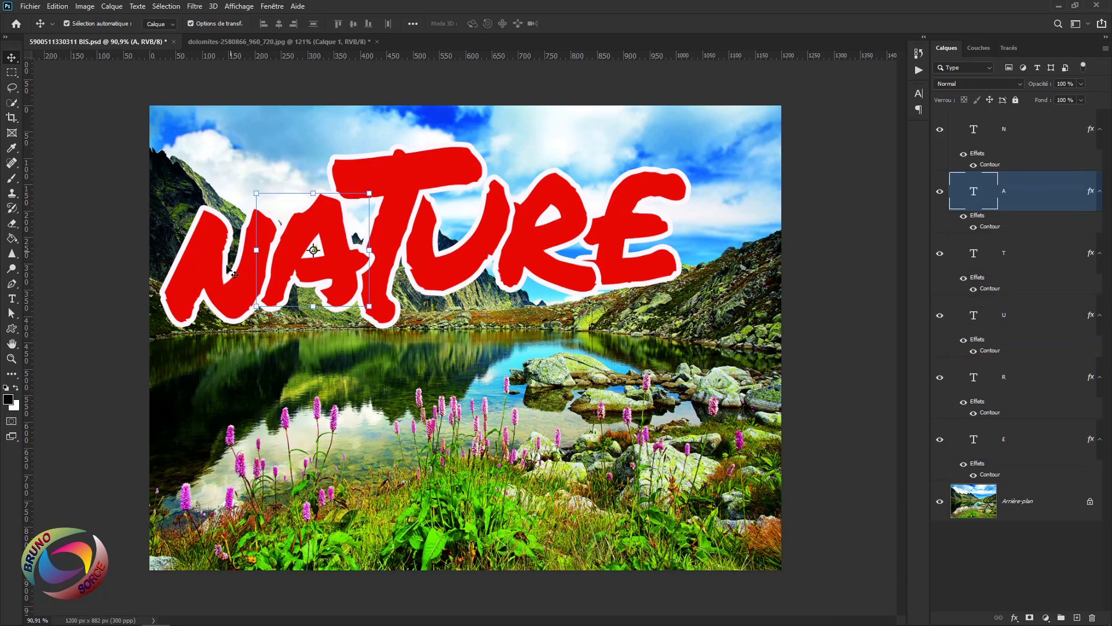
{"action": "left_click", "coordinate": [204, 248]}
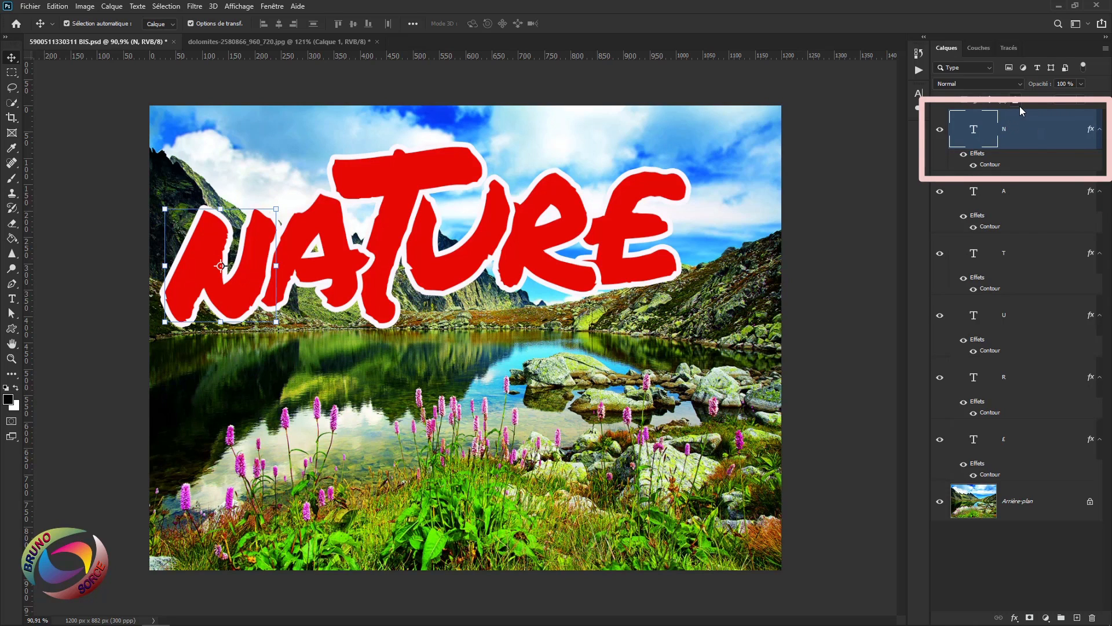
{"action": "left_click", "coordinate": [30, 7]}
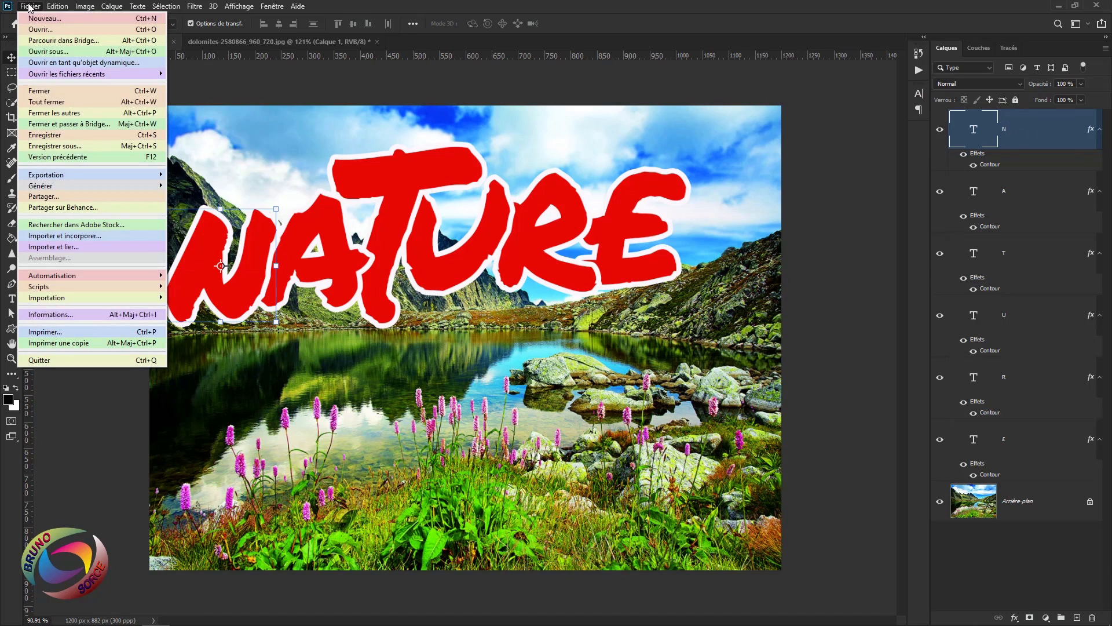
{"action": "left_click", "coordinate": [58, 236]}
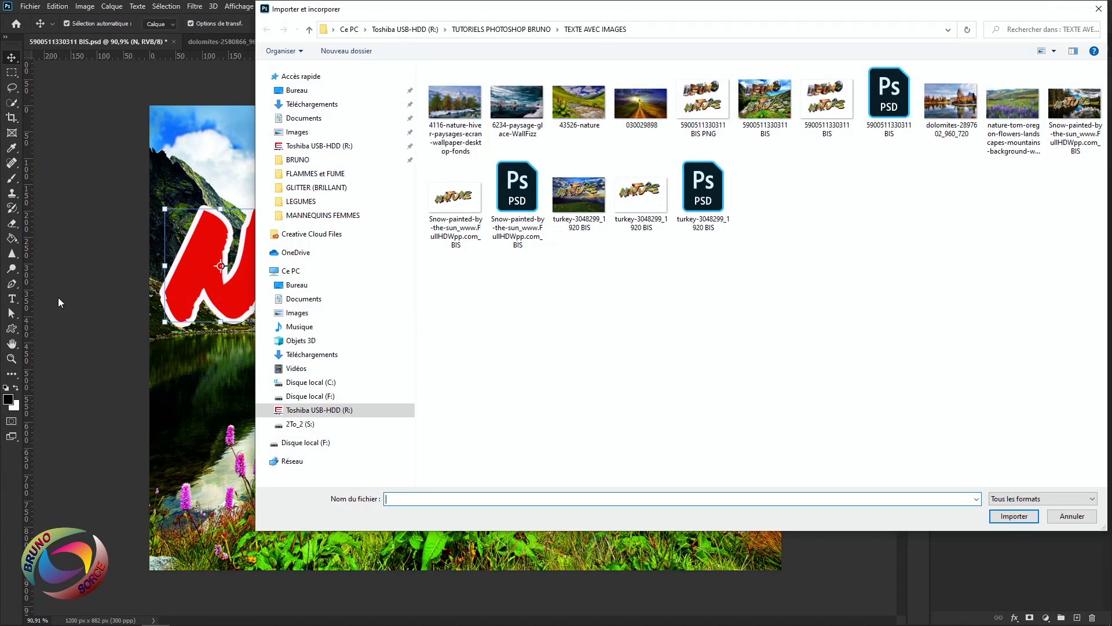
{"action": "left_click", "coordinate": [454, 98]}
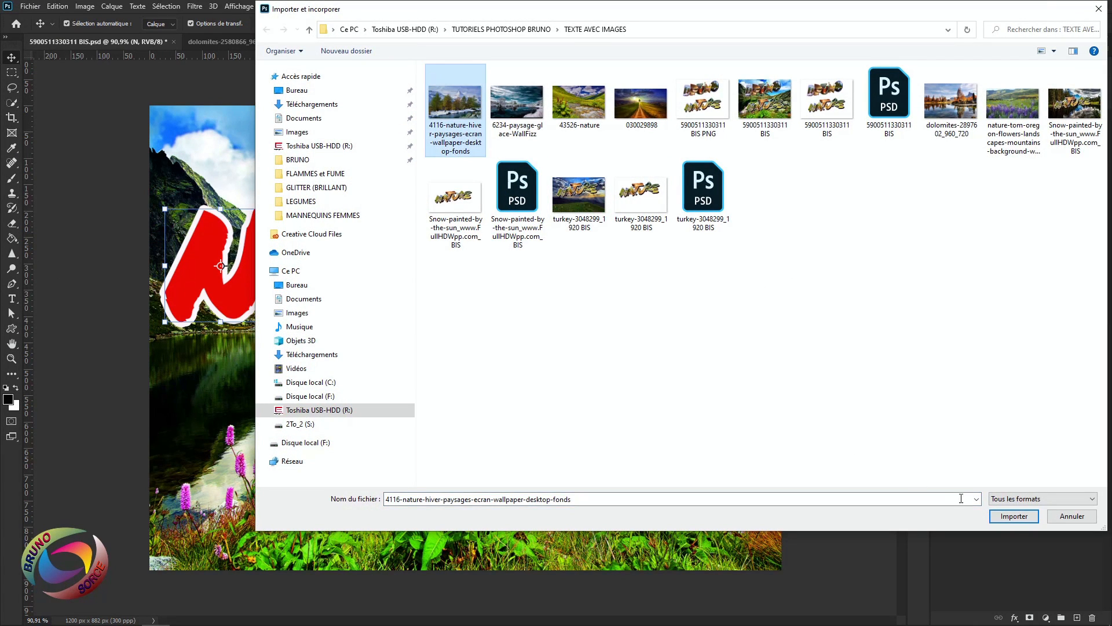
{"action": "left_click", "coordinate": [1009, 517]}
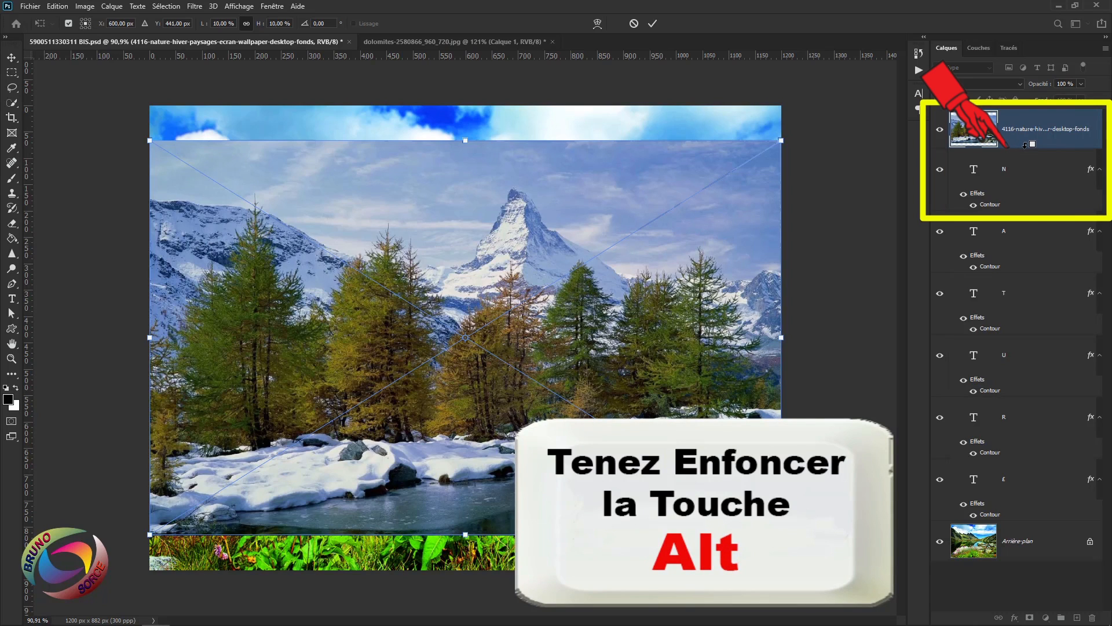
{"action": "left_click", "coordinate": [1025, 144], "text": "alt"}
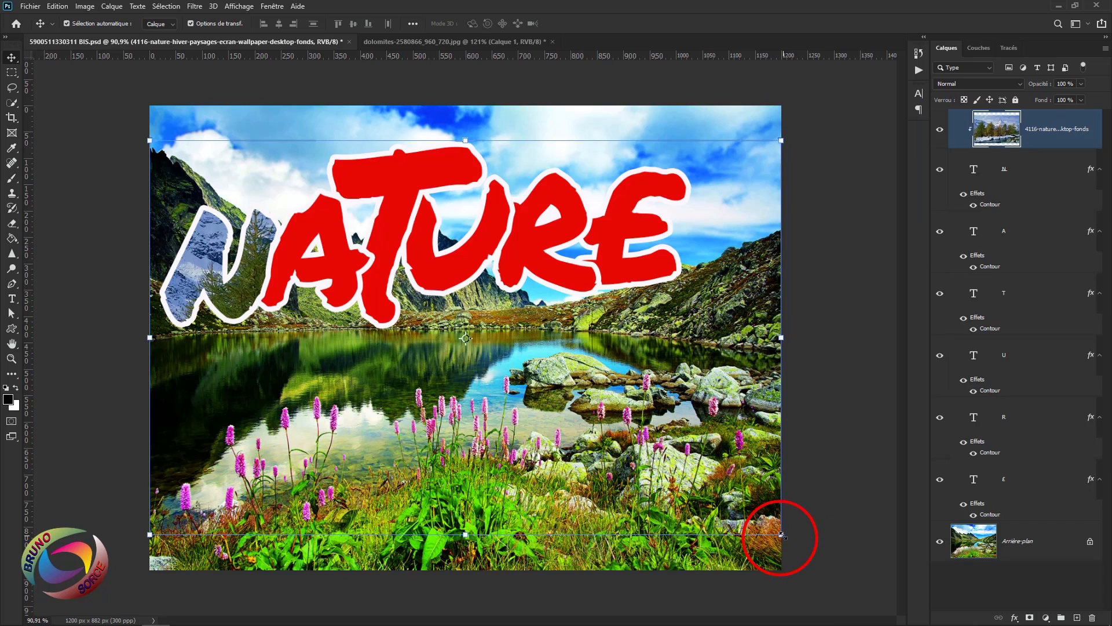
Step: Scale the clipped winter image to about 33.39% and position its trees and snow inside the N
{"action": "left_click_drag", "start_coordinate": [781, 534], "coordinate": [374, 280]}
{"action": "left_click_drag", "start_coordinate": [273, 172], "coordinate": [254, 213]}
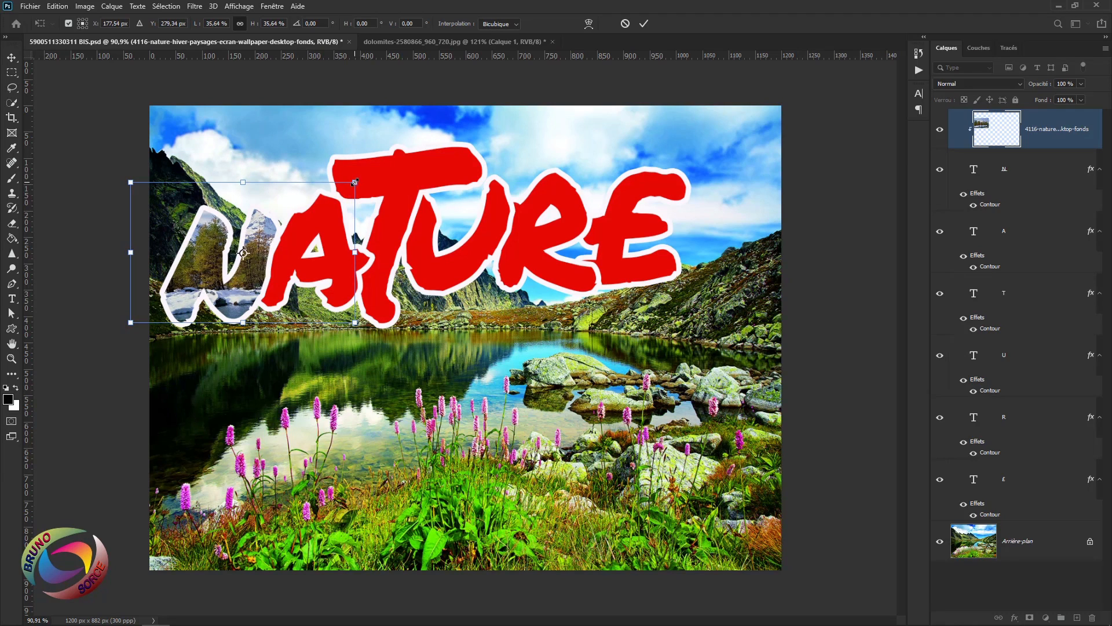
{"action": "left_click_drag", "start_coordinate": [355, 182], "coordinate": [340, 191]}
{"action": "left_click_drag", "start_coordinate": [272, 241], "coordinate": [272, 253]}
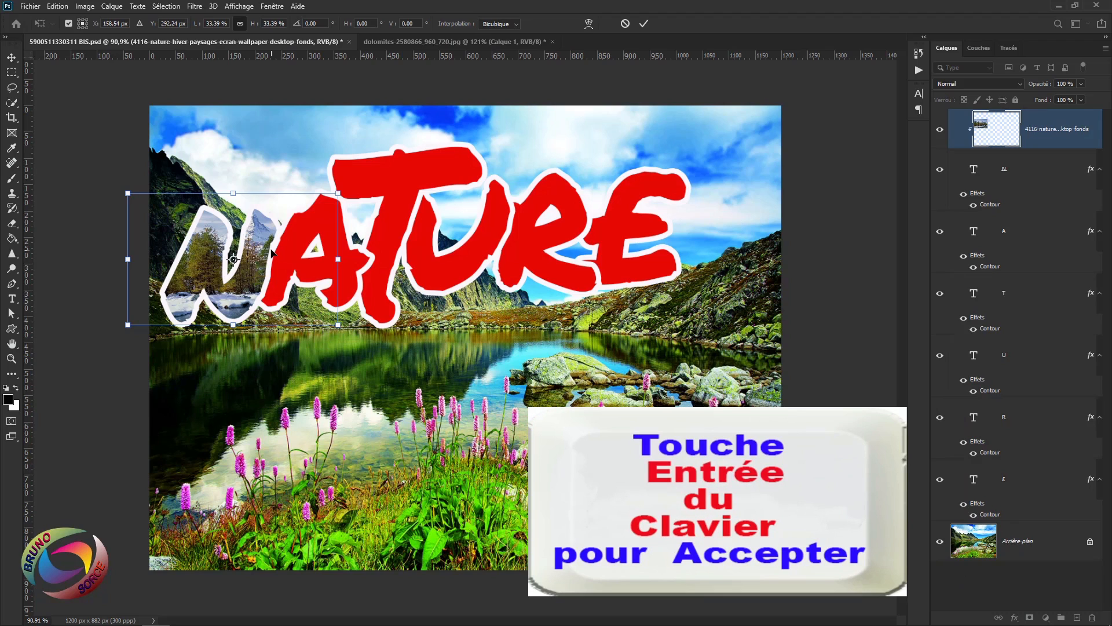
{"action": "key", "text": "Return"}
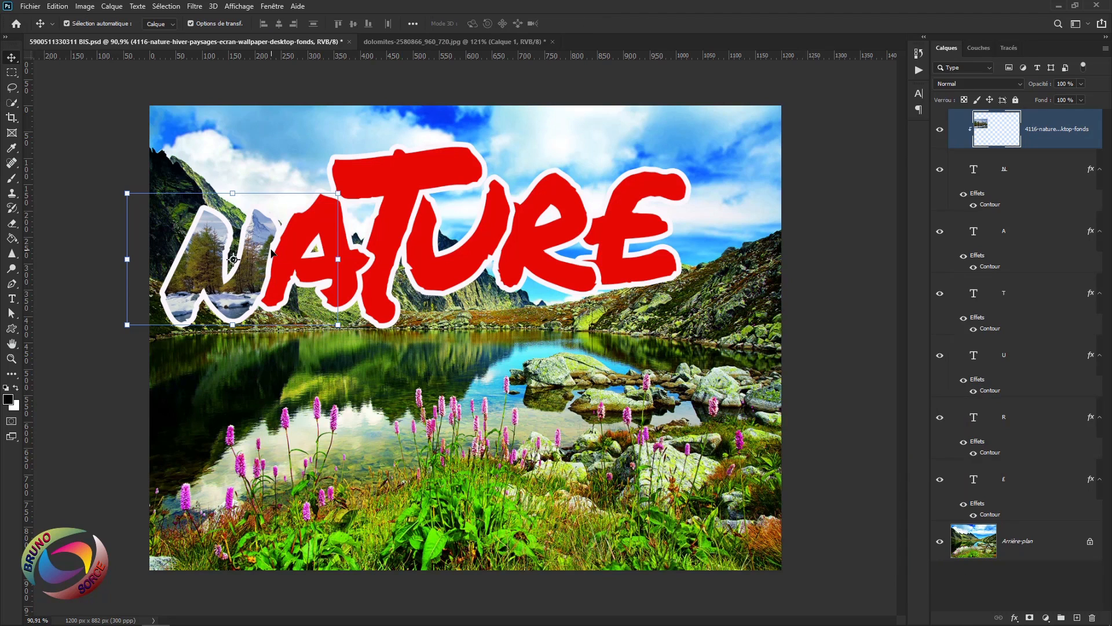
Step: Place the embedded image 6234-paysage-glace-WallFizz above the A layer and clip it to the A
{"action": "left_click", "coordinate": [1049, 238]}
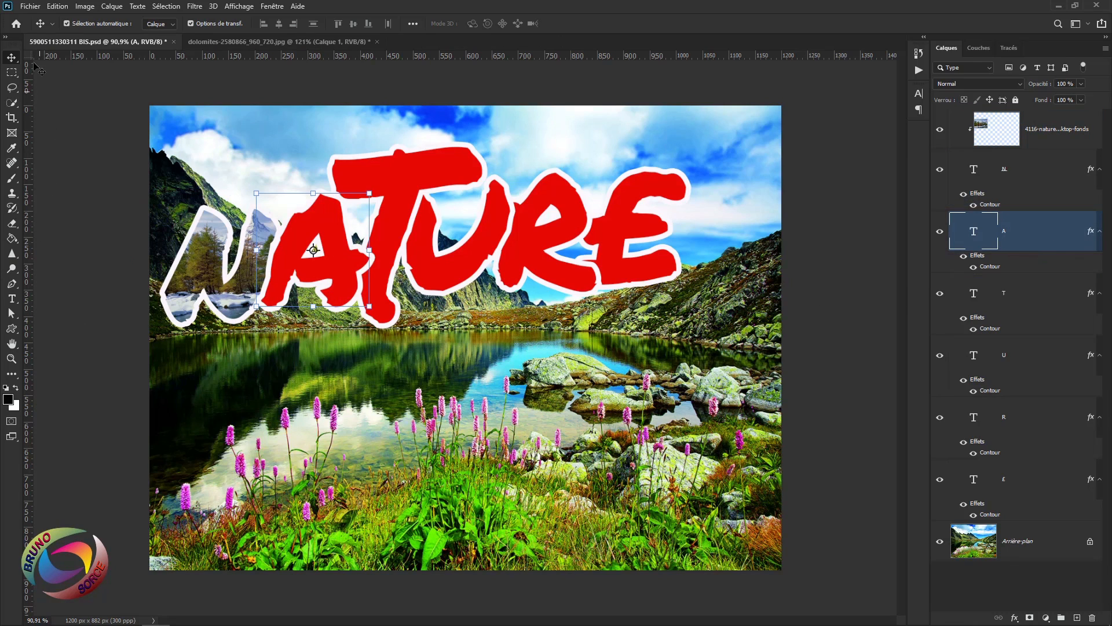
{"action": "left_click", "coordinate": [35, 8]}
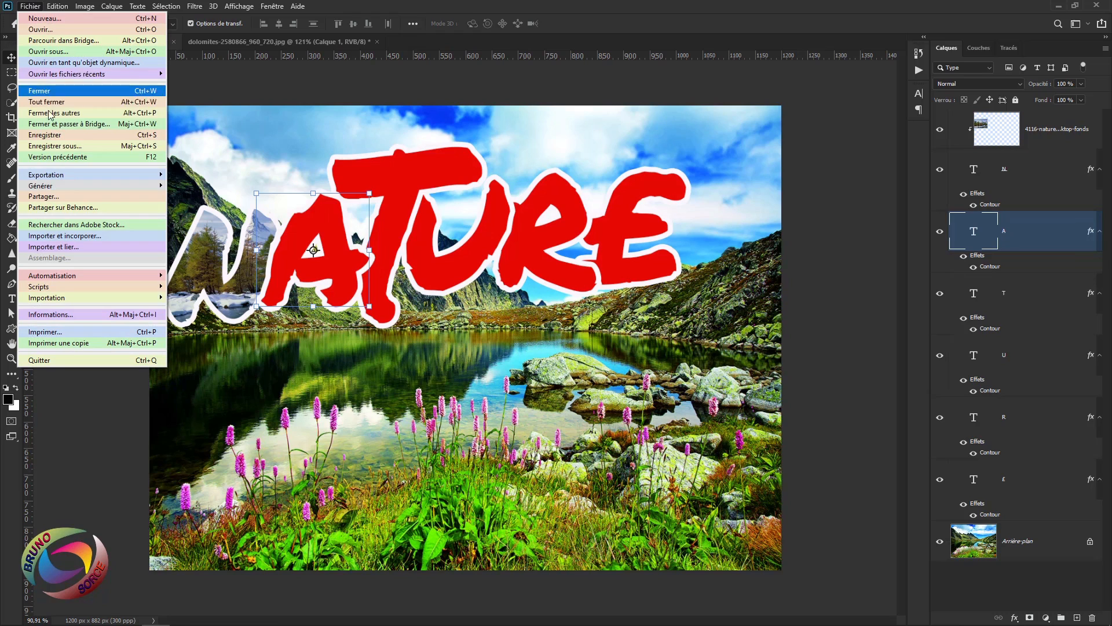
{"action": "left_click", "coordinate": [49, 240]}
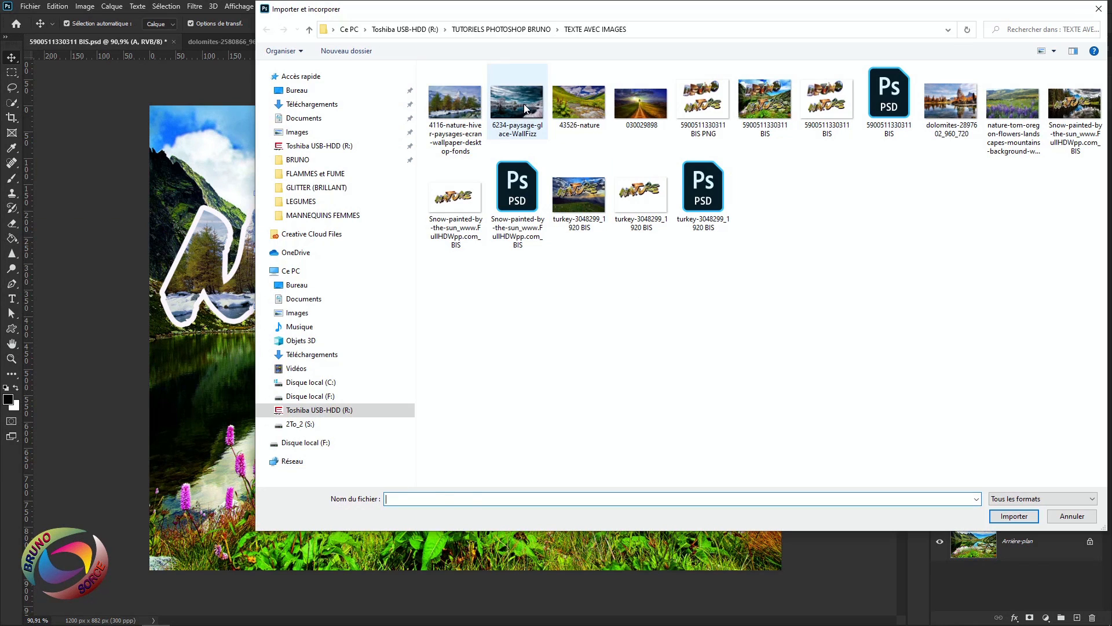
{"action": "left_click", "coordinate": [526, 108]}
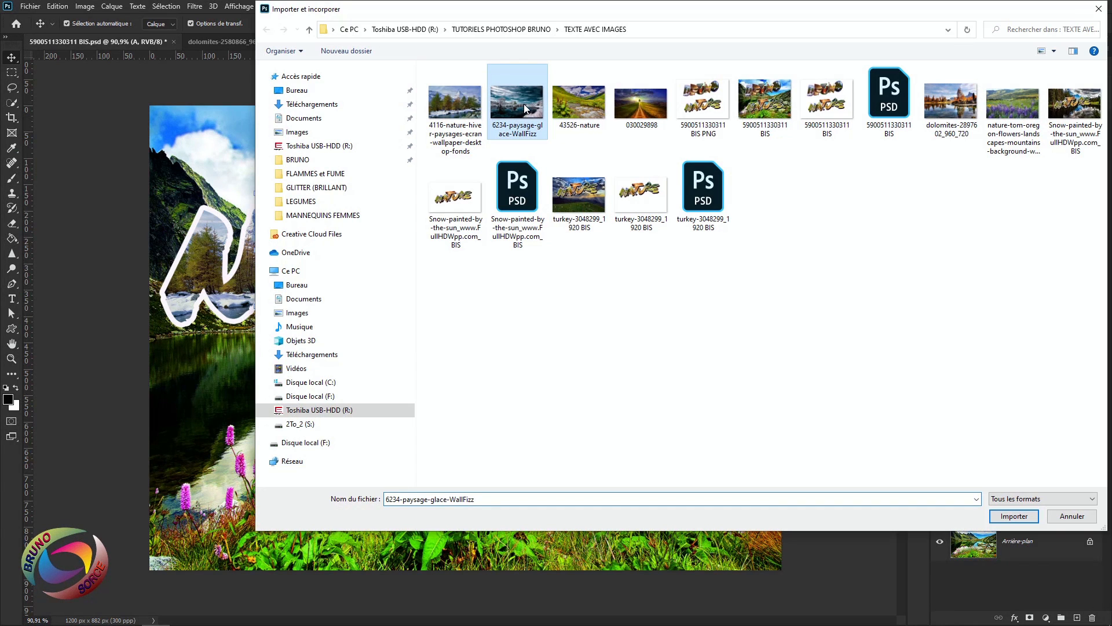
{"action": "left_click", "coordinate": [1014, 517]}
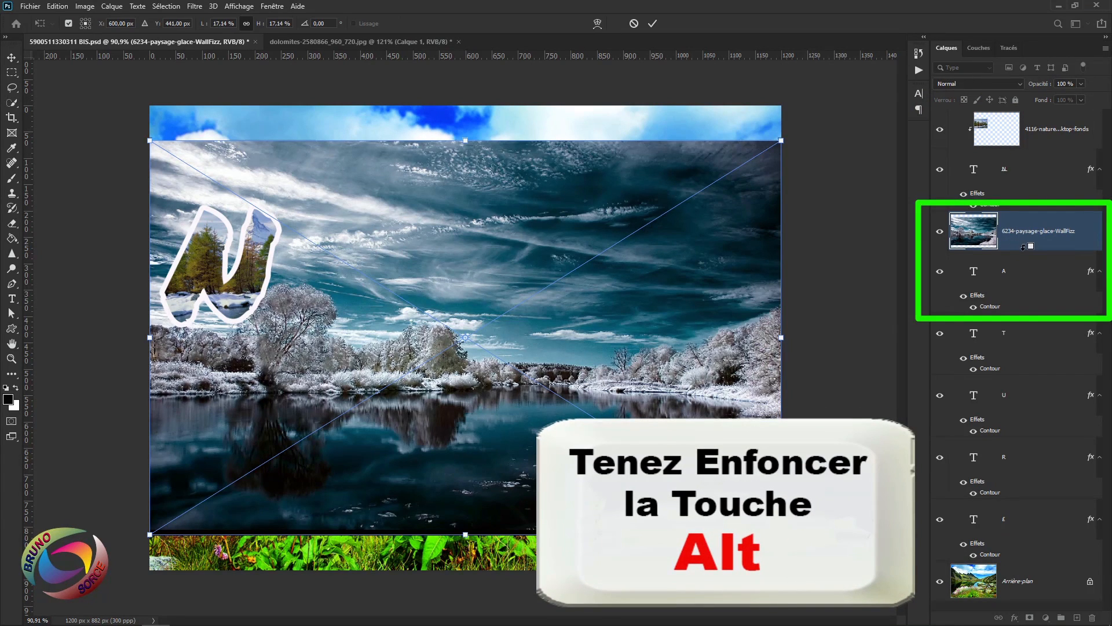
{"action": "left_click", "coordinate": [1025, 247], "text": "alt"}
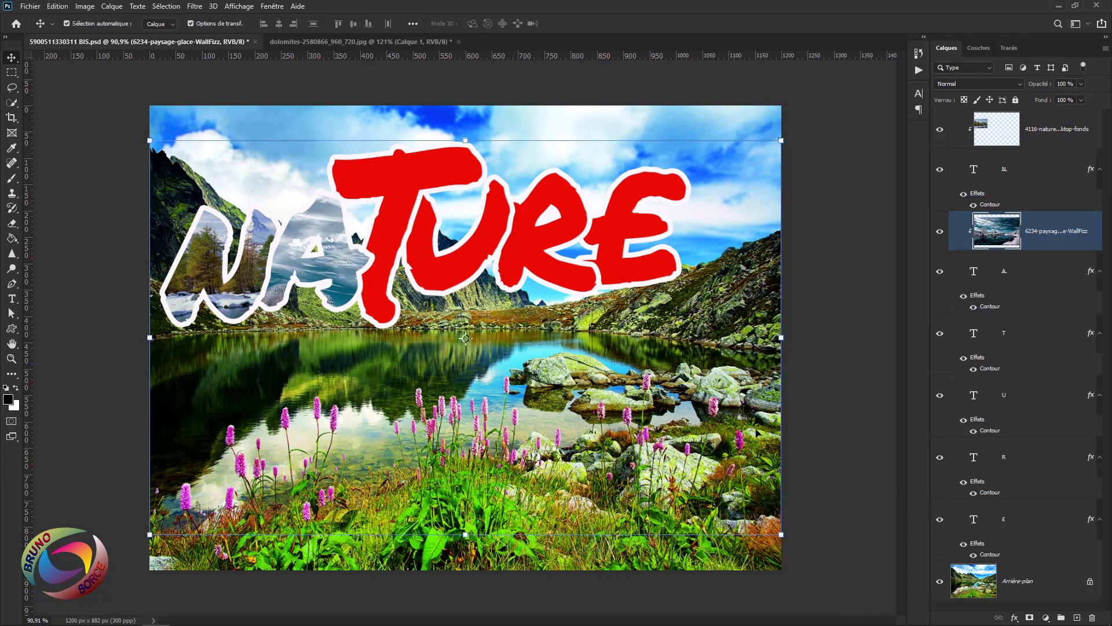
Step: Scale the clipped icy landscape to about 36.50% and position its frosted trees and water inside the A
{"action": "left_click_drag", "start_coordinate": [780, 535], "coordinate": [402, 321]}
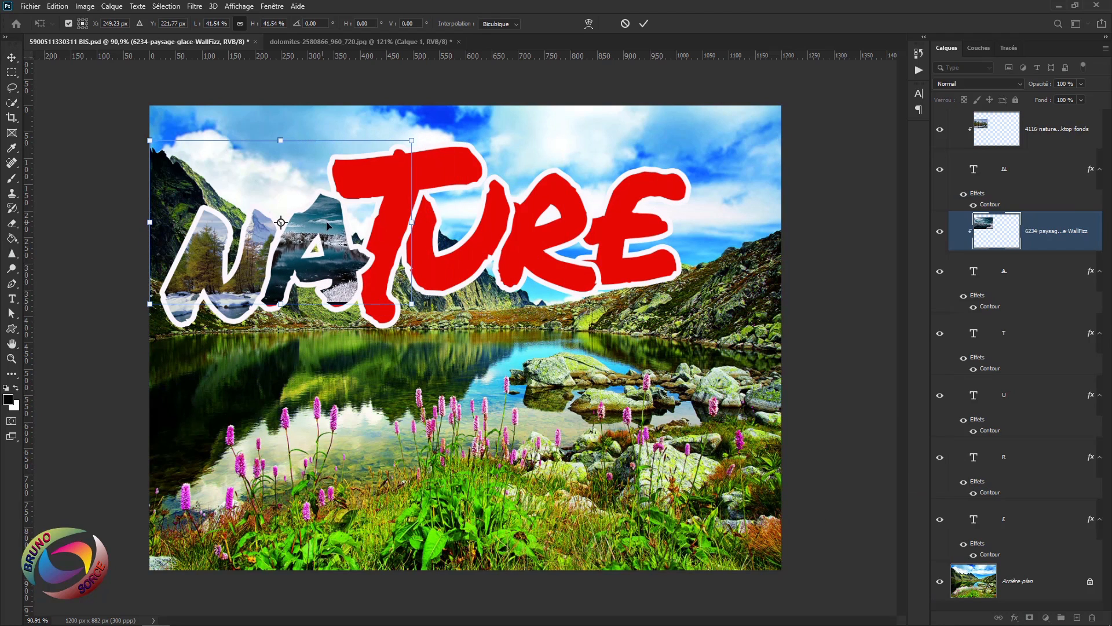
{"action": "left_click_drag", "start_coordinate": [327, 222], "coordinate": [344, 255]}
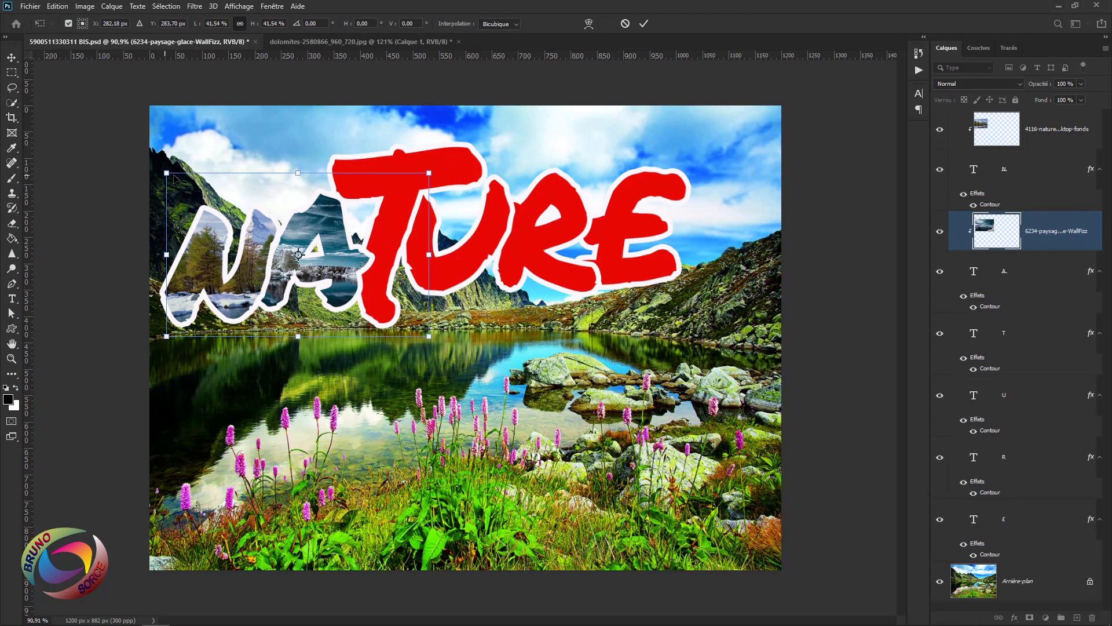
{"action": "left_click_drag", "start_coordinate": [166, 172], "coordinate": [198, 193]}
{"action": "left_click_drag", "start_coordinate": [314, 224], "coordinate": [322, 207]}
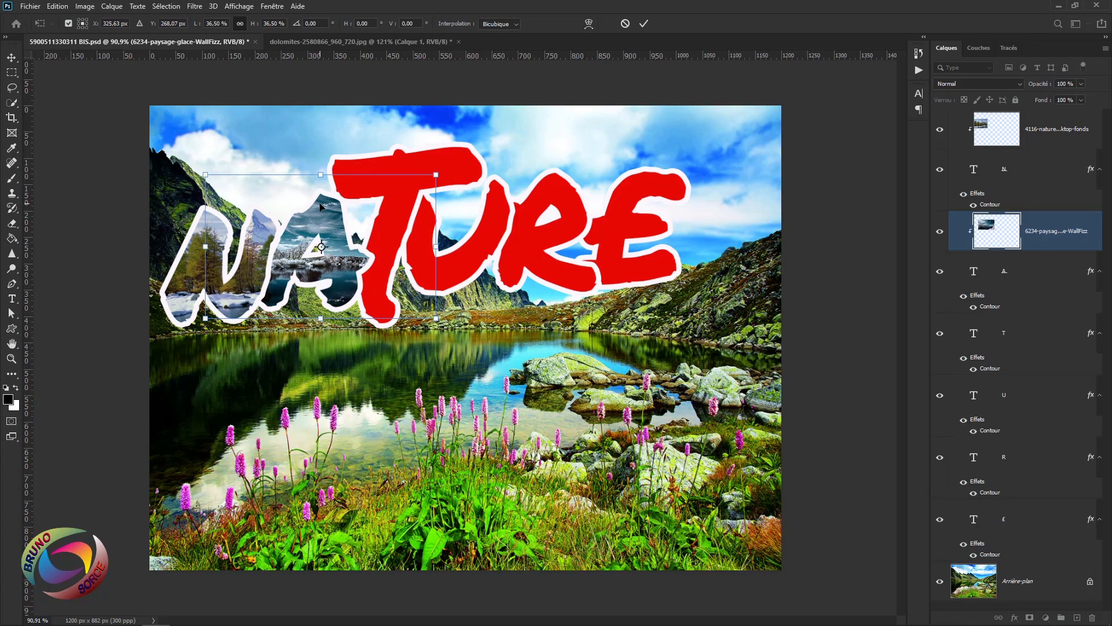
{"action": "key", "text": "Return"}
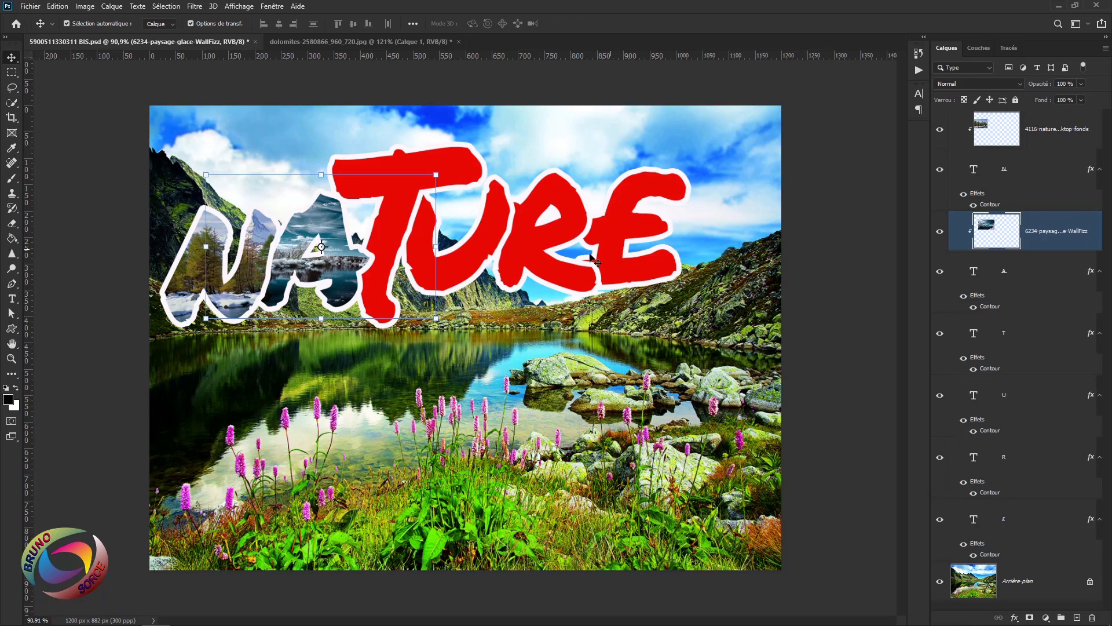
Step: Accept the placed dolomites-2897602_960_720 image and clip it to the final E layer
{"action": "left_click", "coordinate": [385, 296]}
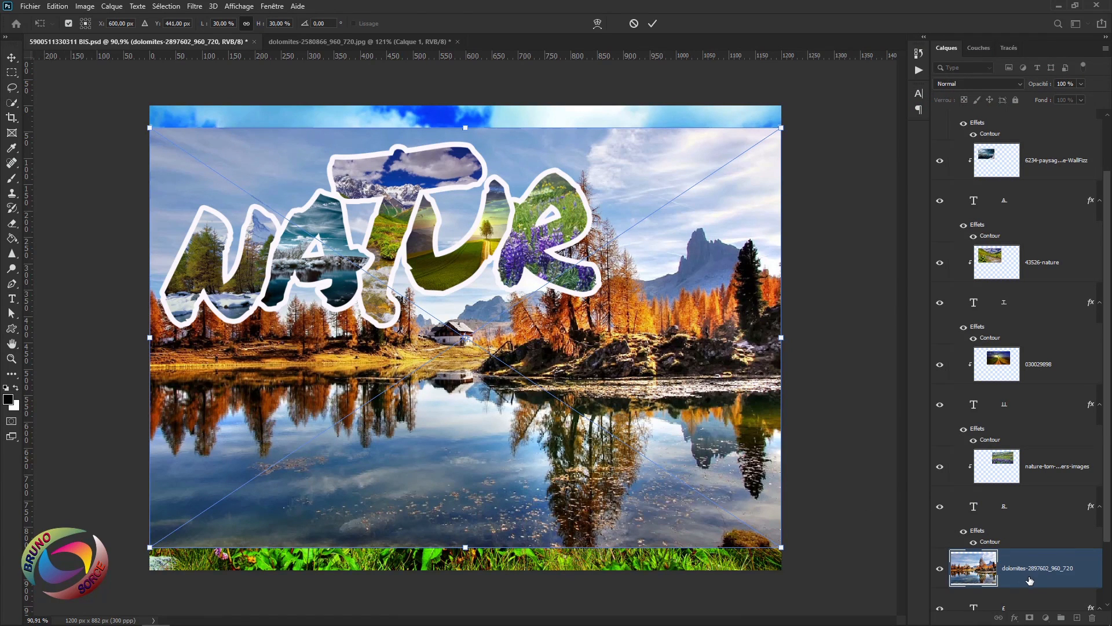
{"action": "key", "text": "Return"}
{"action": "left_click", "coordinate": [1031, 584], "text": "alt"}
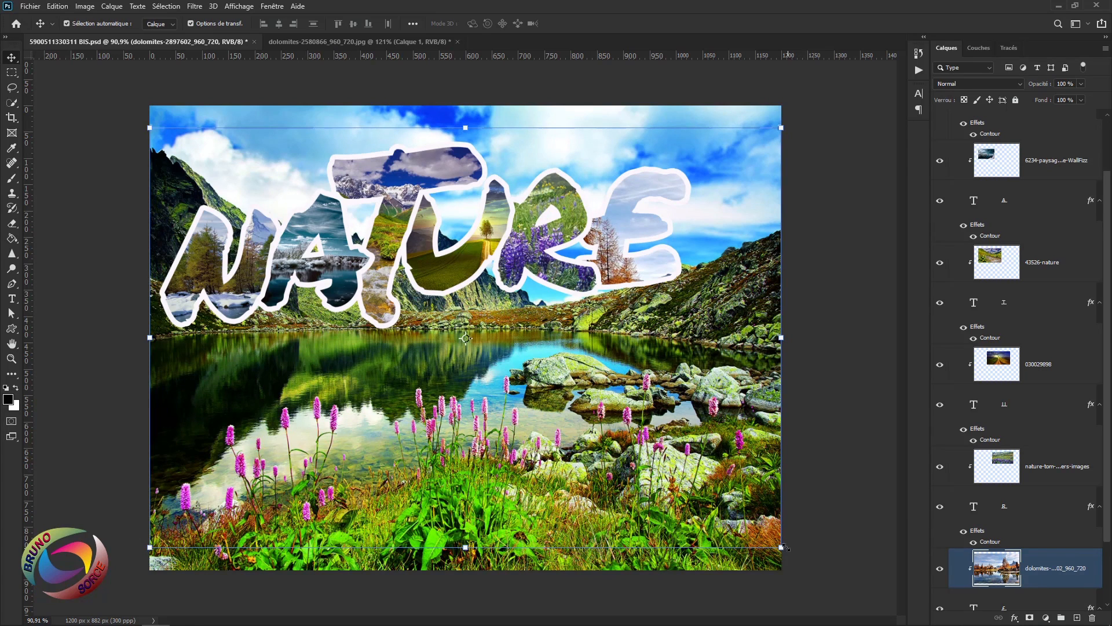
Step: Shrink the clipped dolomites image, position its autumn trees and lake inside the final E, and deselect the layer
{"action": "left_click_drag", "start_coordinate": [785, 548], "coordinate": [380, 279]}
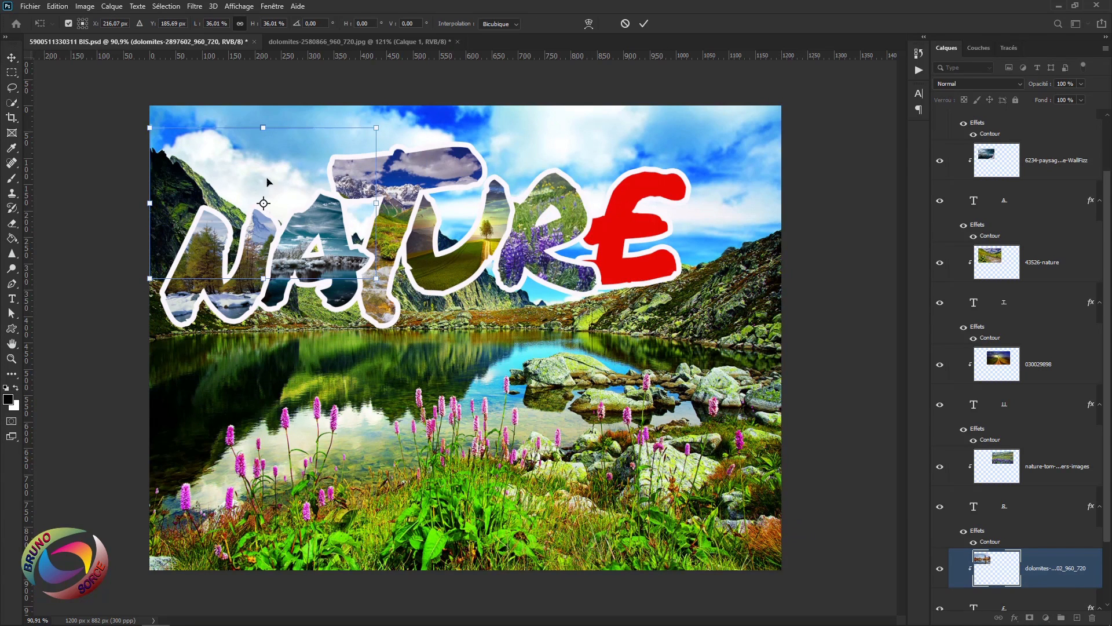
{"action": "left_click_drag", "start_coordinate": [267, 183], "coordinate": [634, 207]}
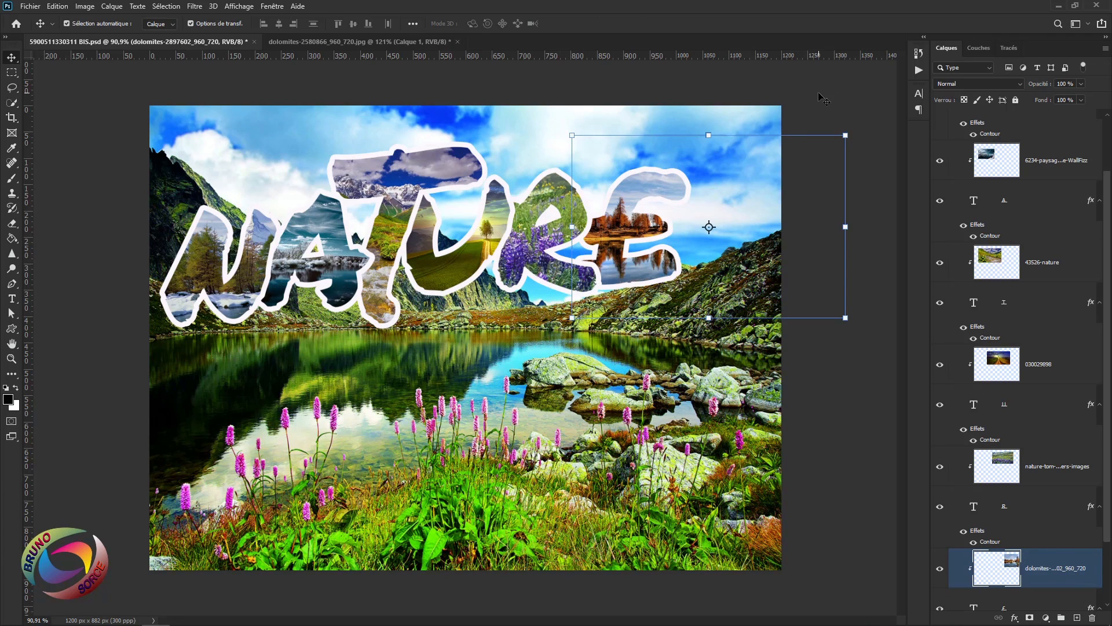
{"action": "left_click", "coordinate": [824, 101]}
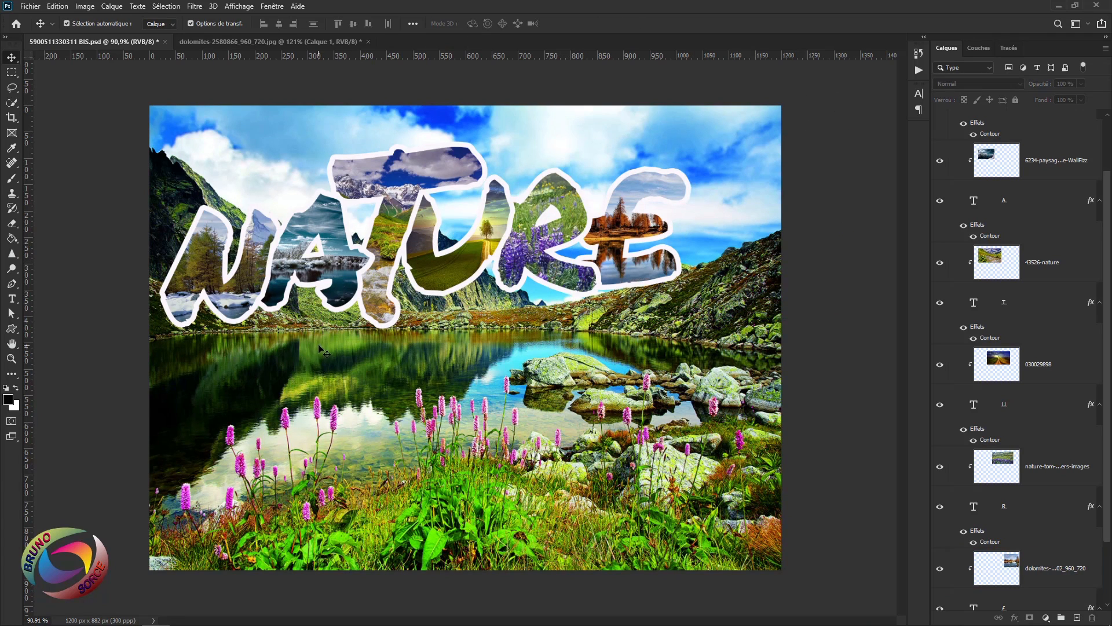
{"action": "scroll", "coordinate": [1107, 240], "scroll_direction": "up", "scroll_amount": 2}
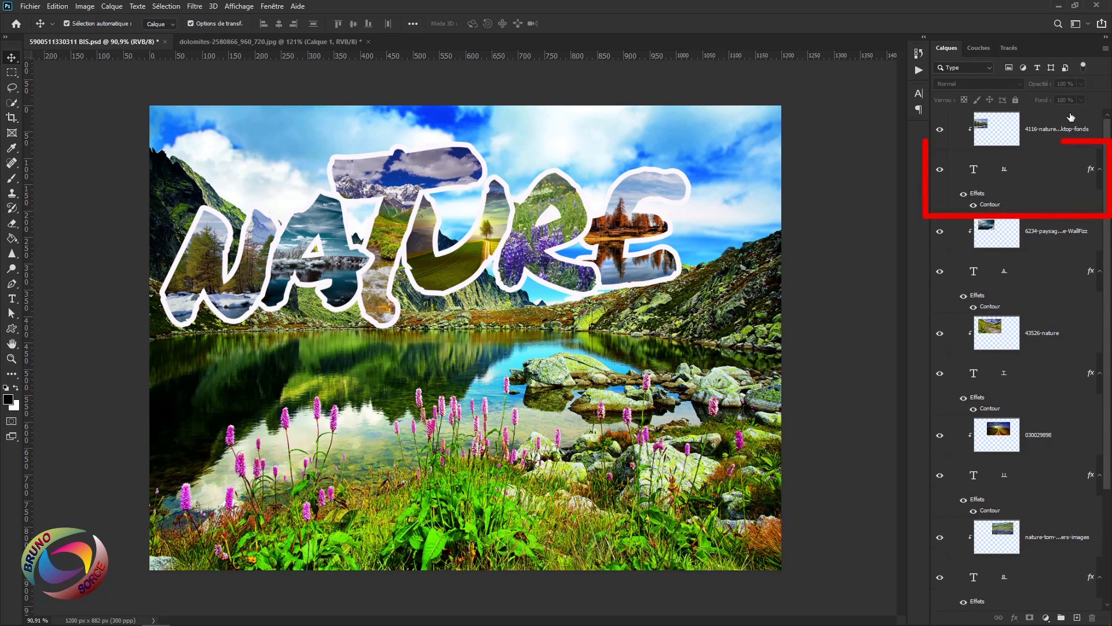
Step: Change the stroke color of the N text layer to pink f771f9
{"action": "left_click", "coordinate": [1083, 180]}
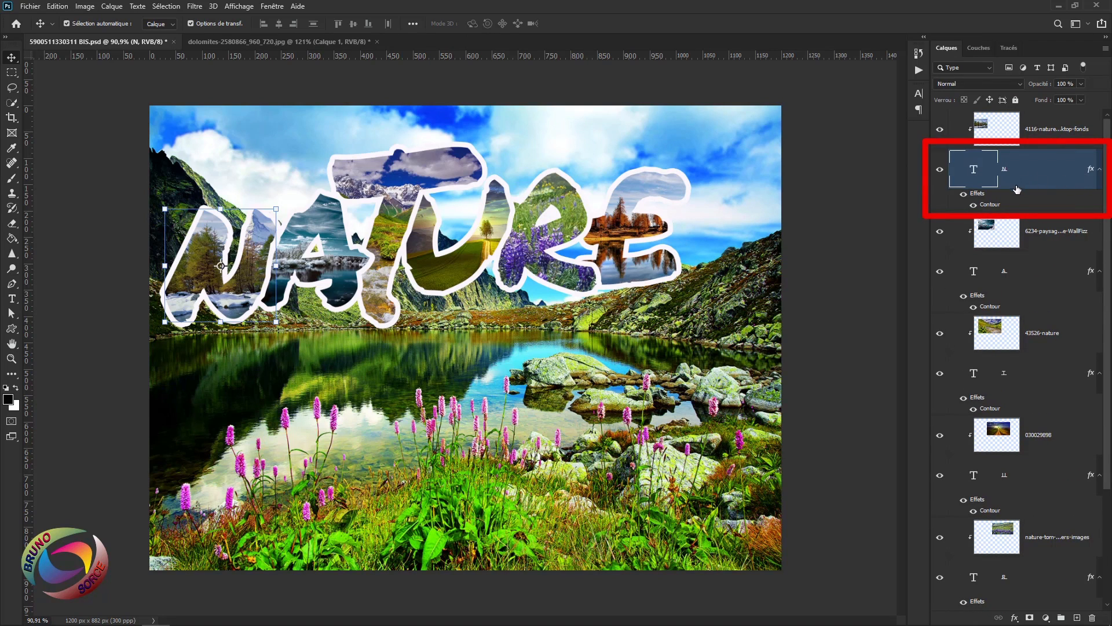
{"action": "double_click", "coordinate": [988, 206]}
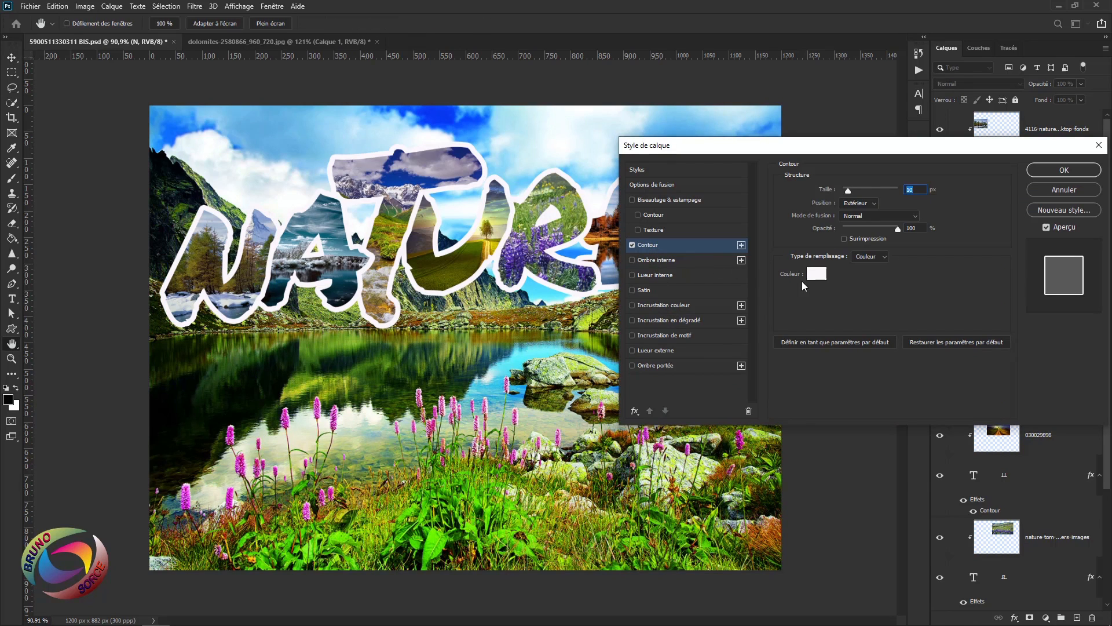
{"action": "left_click", "coordinate": [816, 275]}
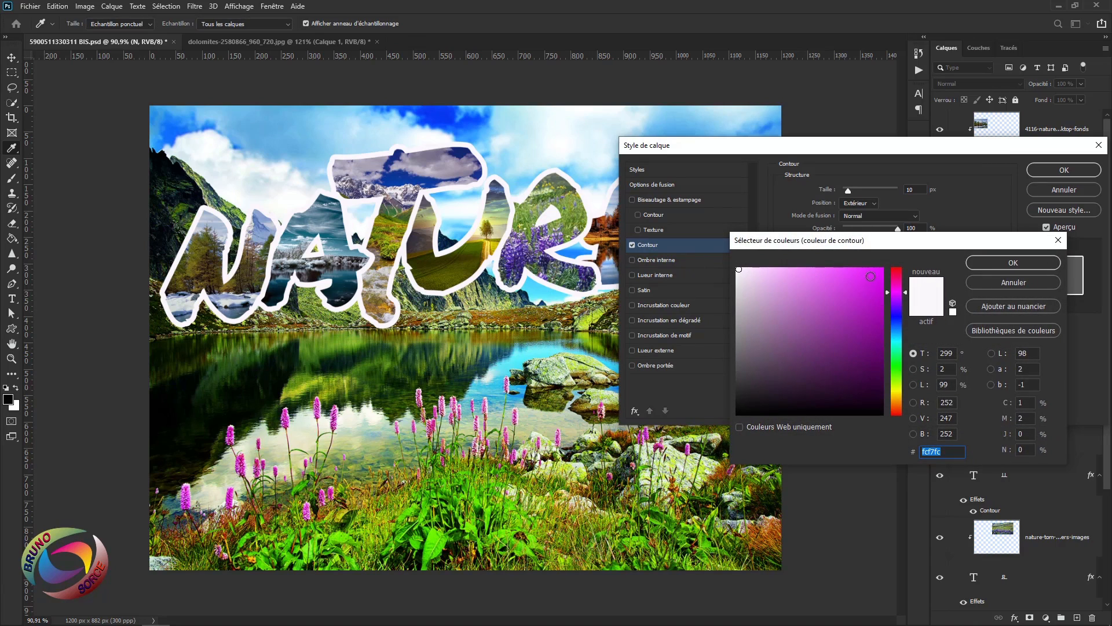
{"action": "left_click", "coordinate": [854, 271]}
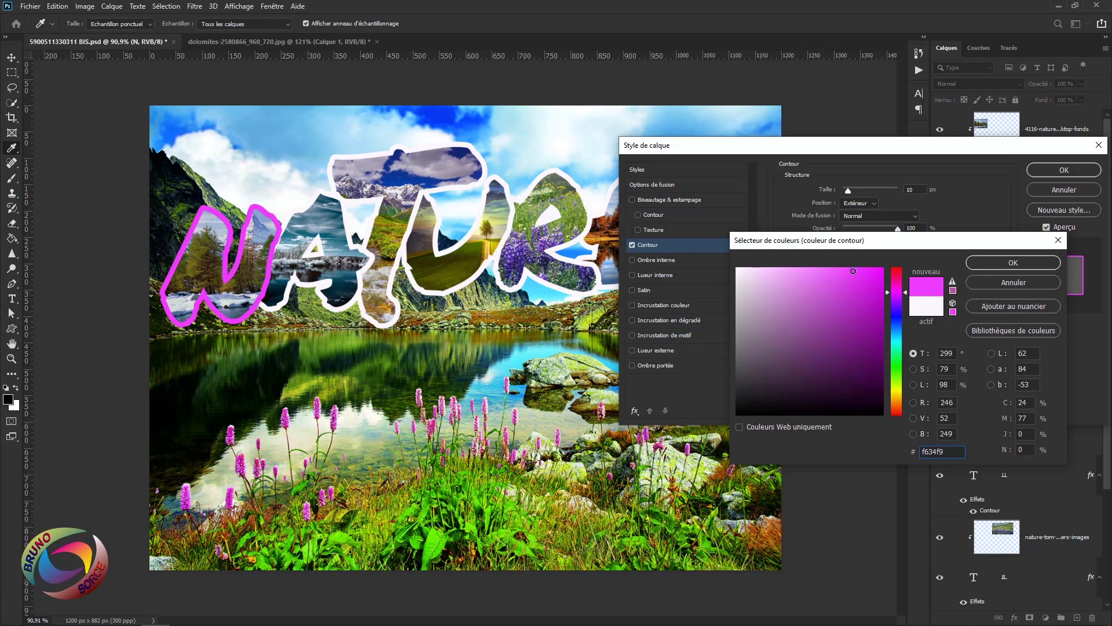
{"action": "left_click", "coordinate": [816, 271]}
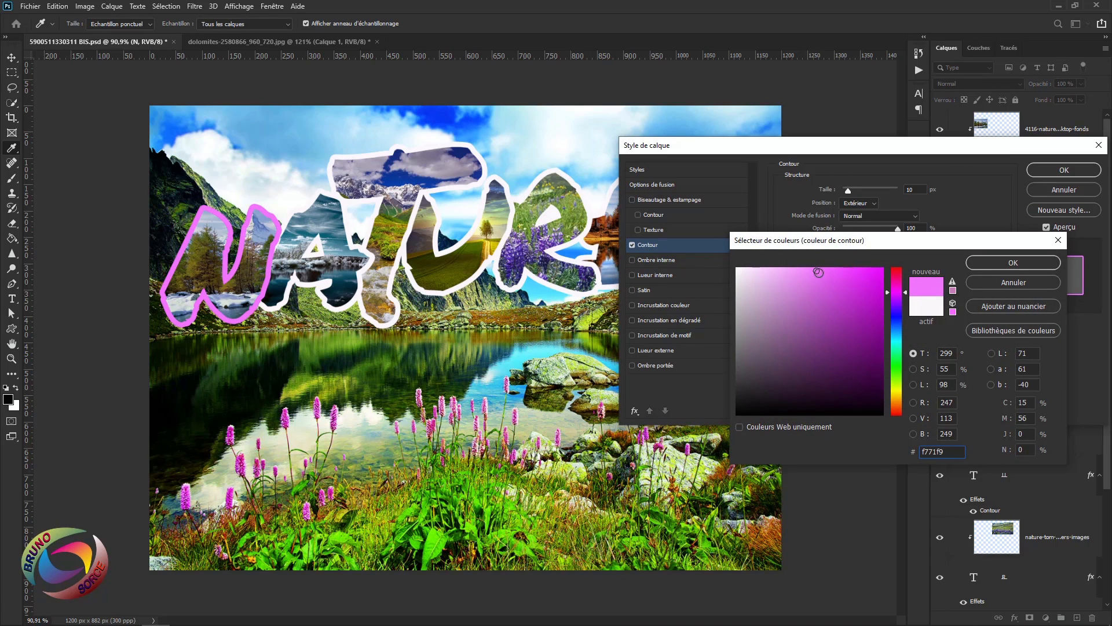
{"action": "left_click", "coordinate": [1014, 263]}
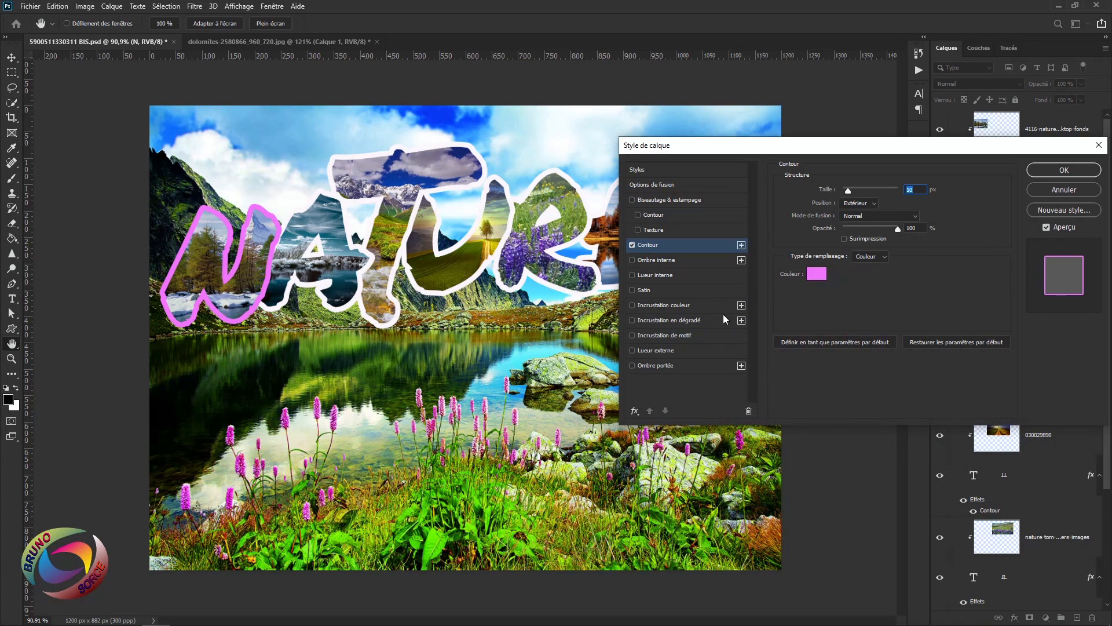
Step: Add a drop shadow to the N in Normal mode with 100% opacity, 136° angle, 30 px distance, and zero spread and size
{"action": "left_click", "coordinate": [652, 366]}
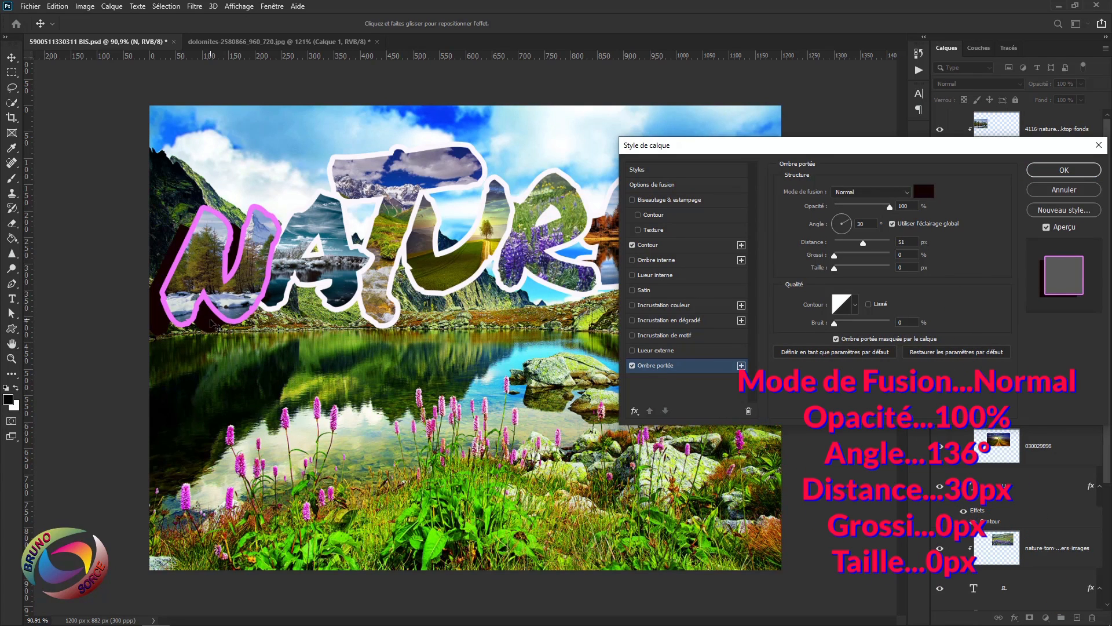
{"action": "mouse_move", "coordinate": [219, 324]}
{"action": "left_mouse_down"}
{"action": "mouse_move", "coordinate": [238, 335]}
{"action": "mouse_move", "coordinate": [244, 318]}
{"action": "mouse_move", "coordinate": [229, 325]}
{"action": "left_mouse_up"}
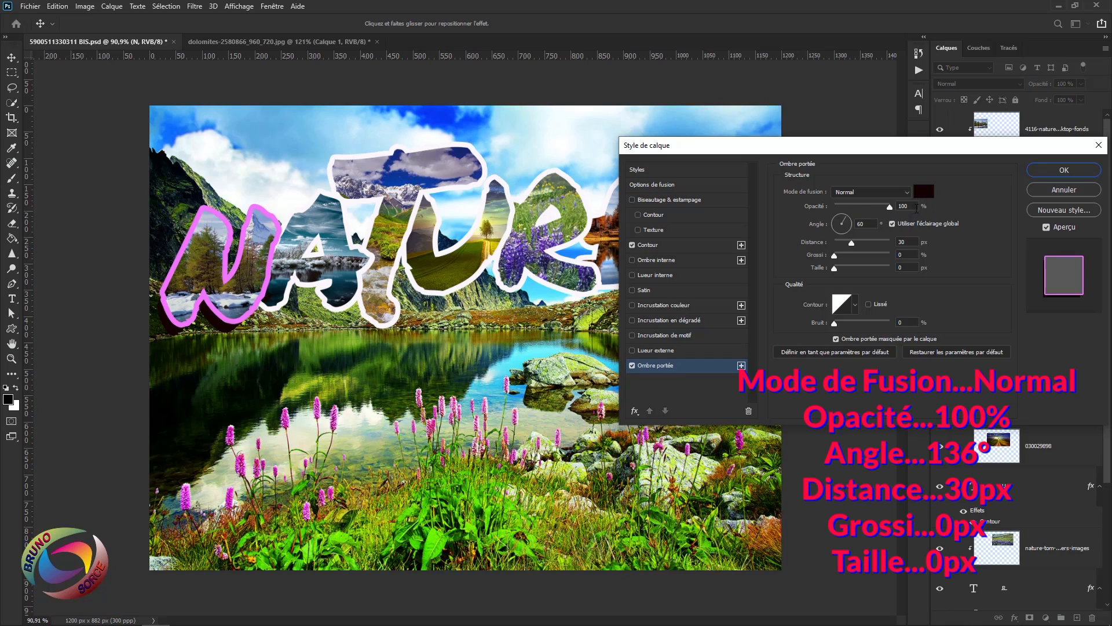
{"action": "left_click", "coordinate": [838, 219]}
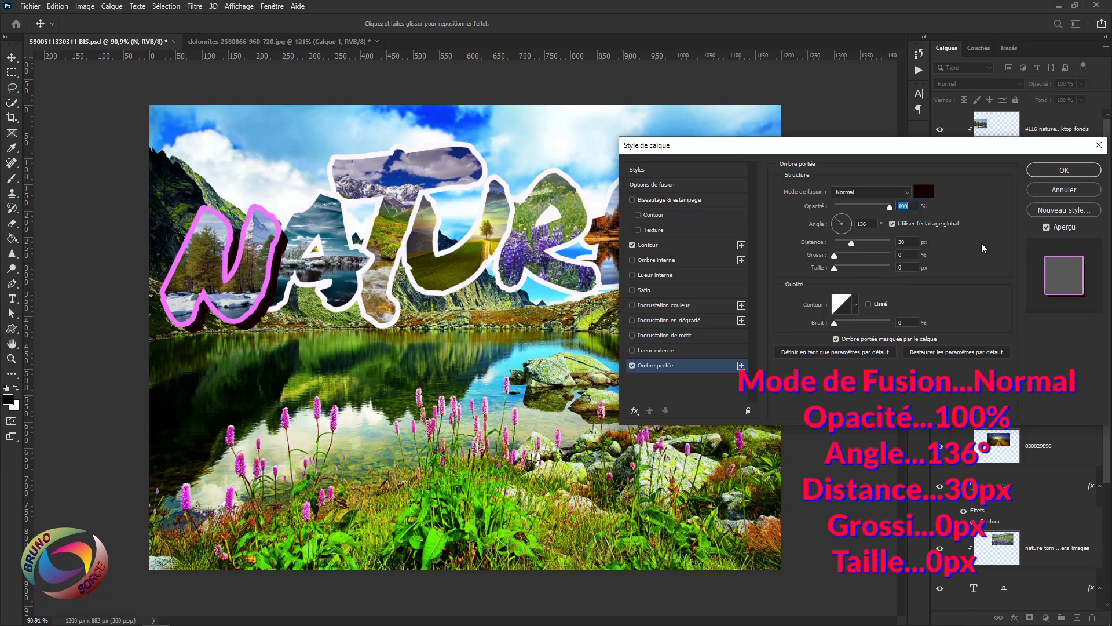
{"action": "left_click", "coordinate": [1042, 171]}
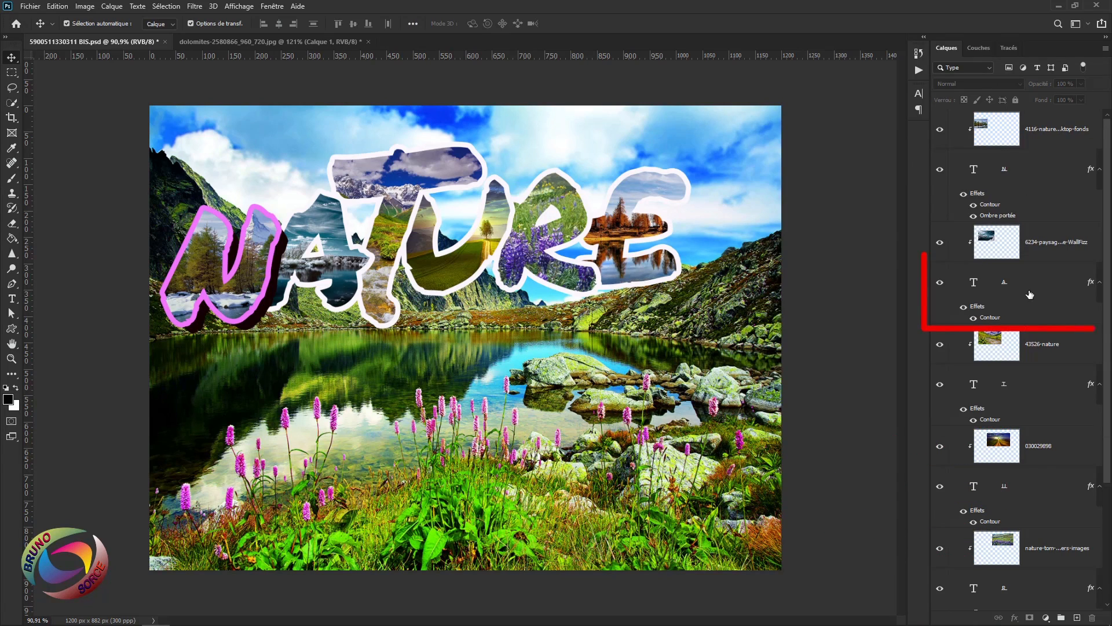
Step: Select the A, T, U, R and final E text layers together and paste the N's layer style onto them
{"action": "left_click", "coordinate": [1036, 287]}
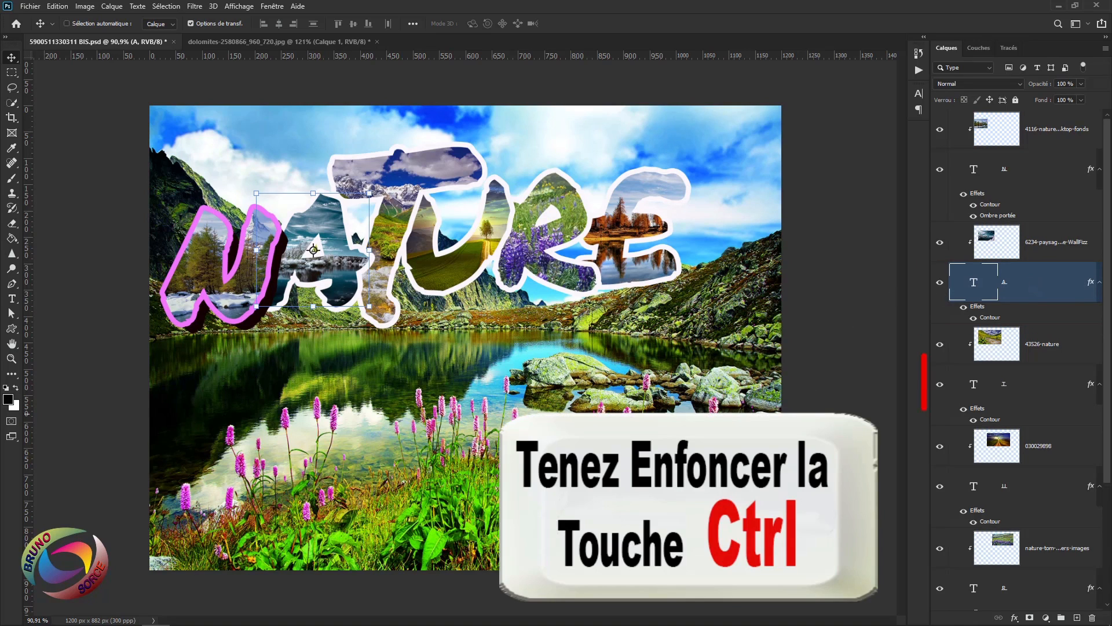
{"action": "left_click", "coordinate": [1049, 392], "text": "ctrl"}
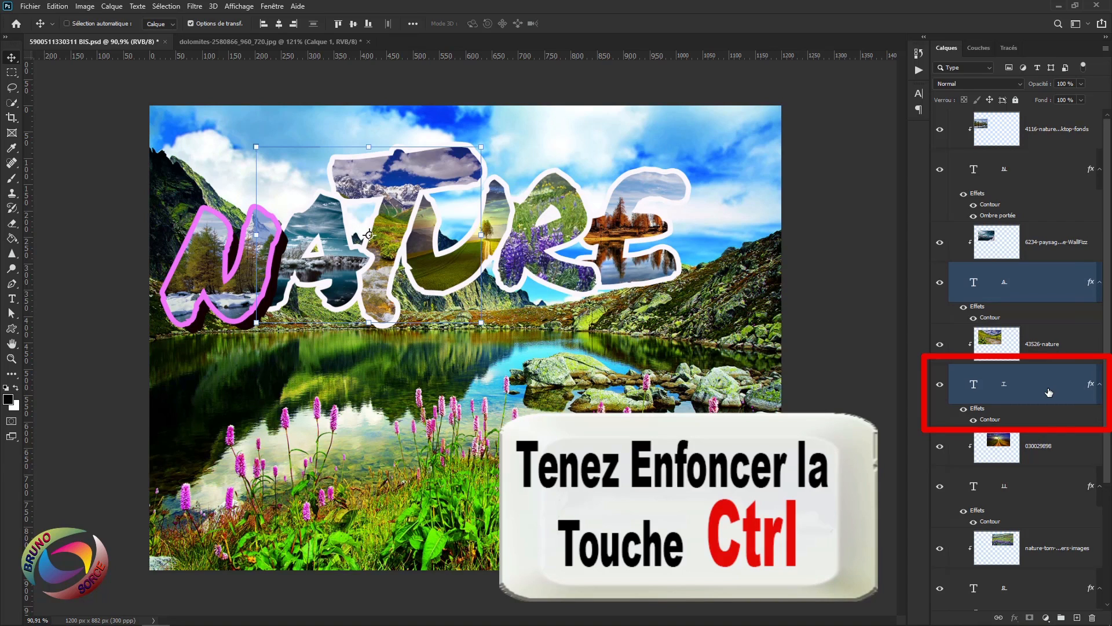
{"action": "left_click", "coordinate": [1045, 490], "text": "ctrl"}
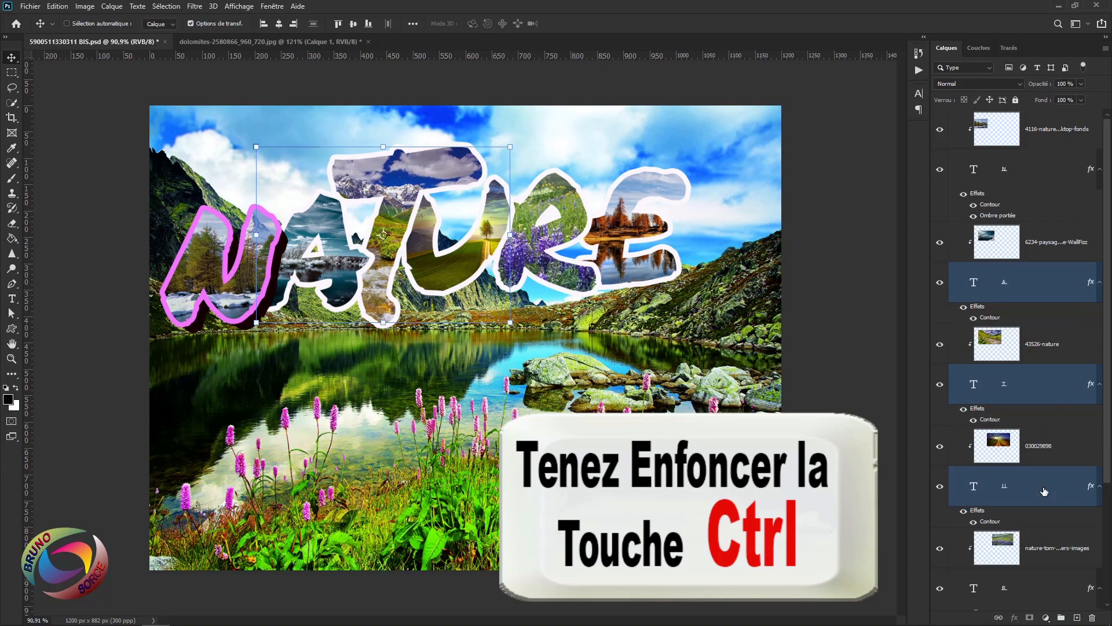
{"action": "scroll", "coordinate": [1066, 499], "scroll_direction": "down", "scroll_amount": 3}
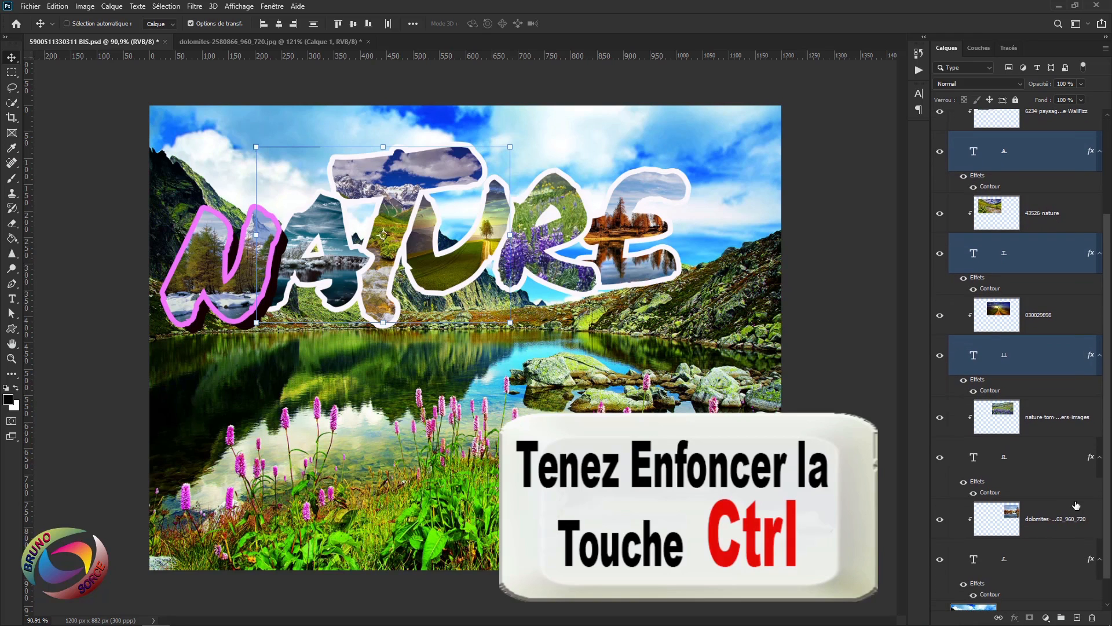
{"action": "left_click", "coordinate": [1059, 463], "text": "ctrl"}
{"action": "left_click", "coordinate": [1063, 562], "text": "ctrl"}
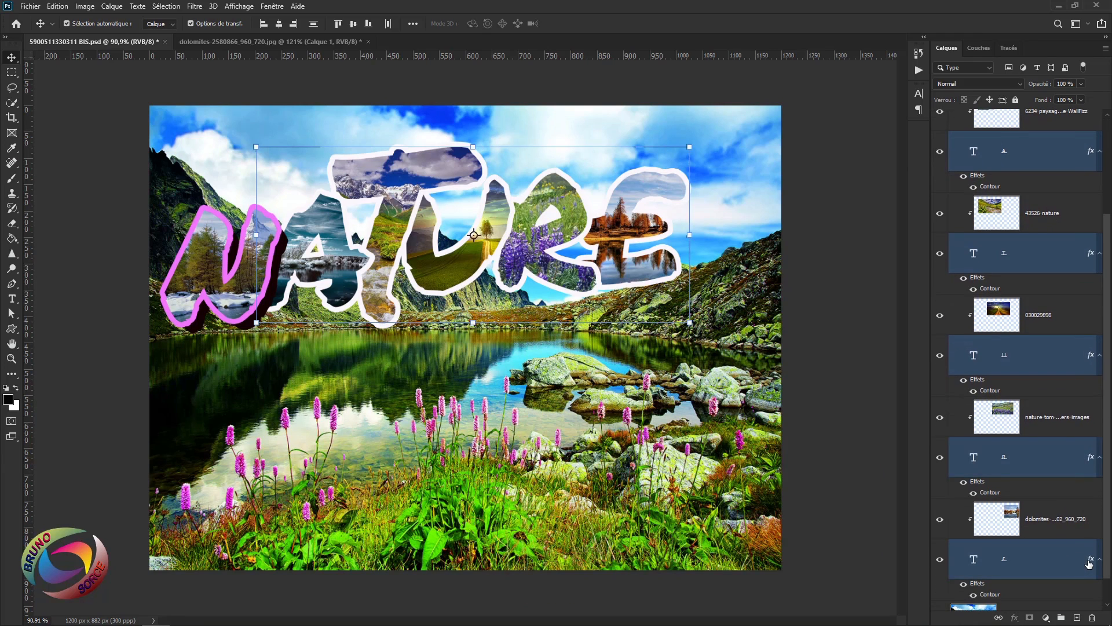
{"action": "right_click", "coordinate": [1090, 562]}
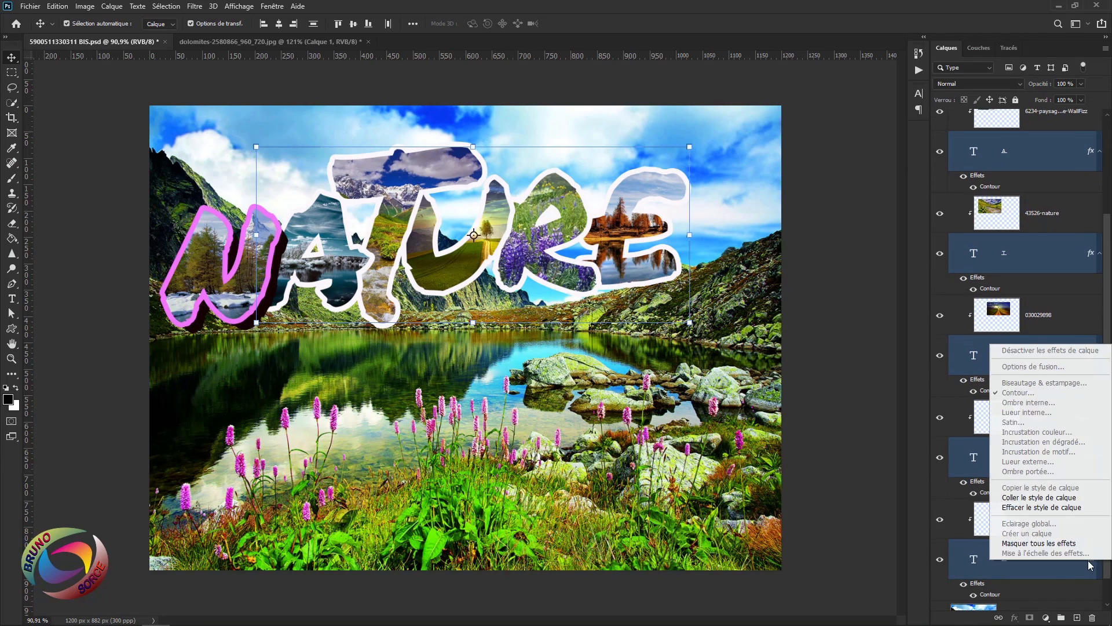
{"action": "left_click", "coordinate": [1020, 498]}
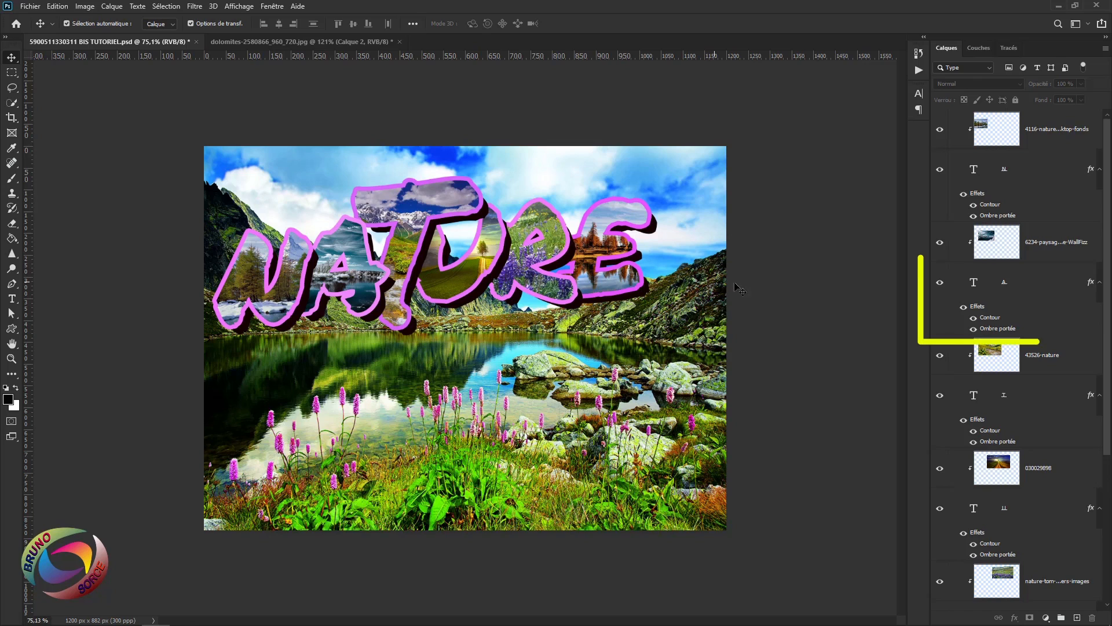
Step: Change the A layer's stroke color to blue 523cf6, apply the style, and deselect the layer
{"action": "left_click", "coordinate": [1045, 288]}
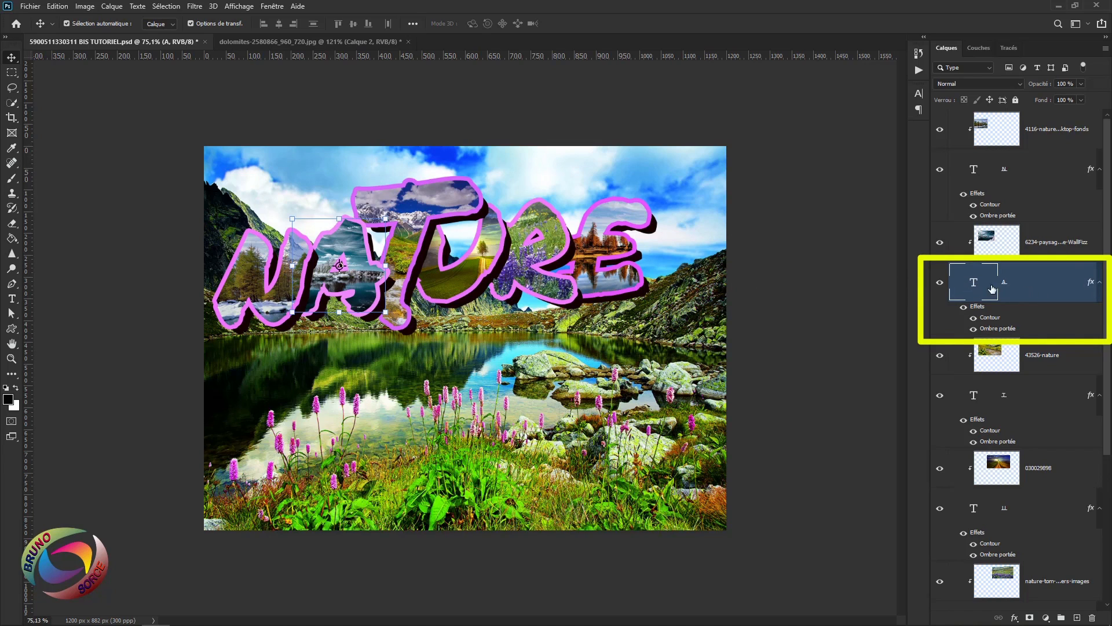
{"action": "double_click", "coordinate": [1067, 286]}
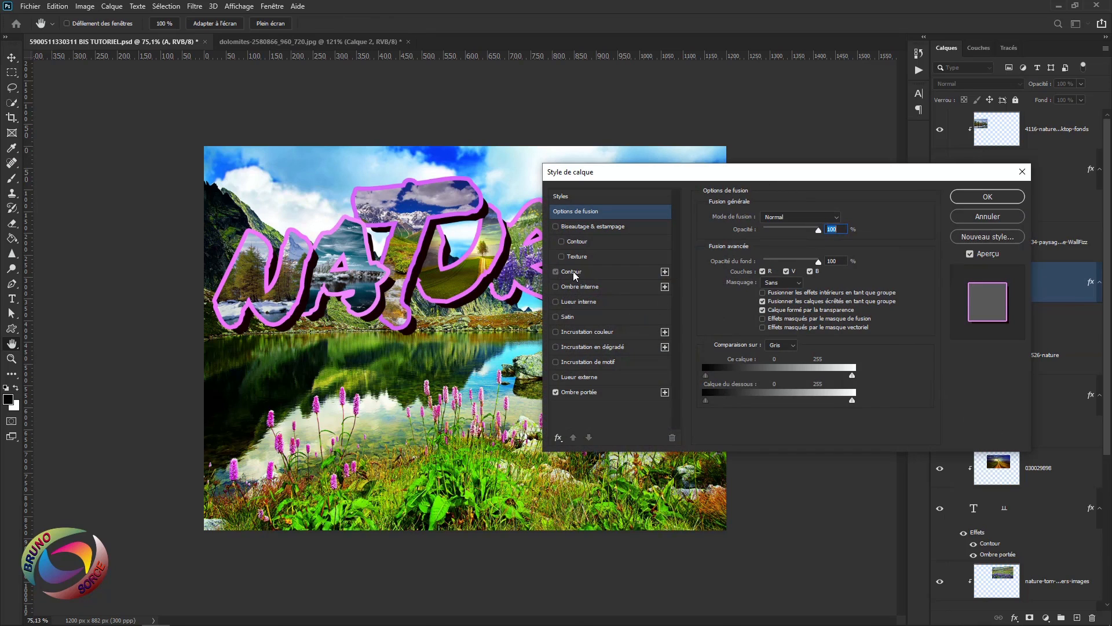
{"action": "left_click", "coordinate": [572, 272]}
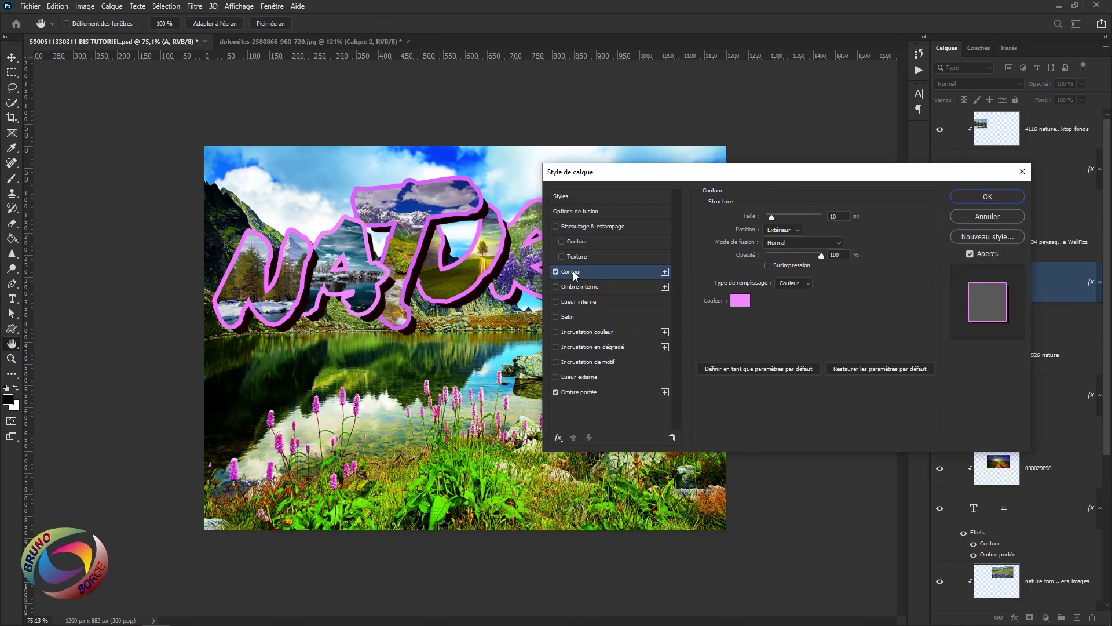
{"action": "left_click", "coordinate": [740, 301]}
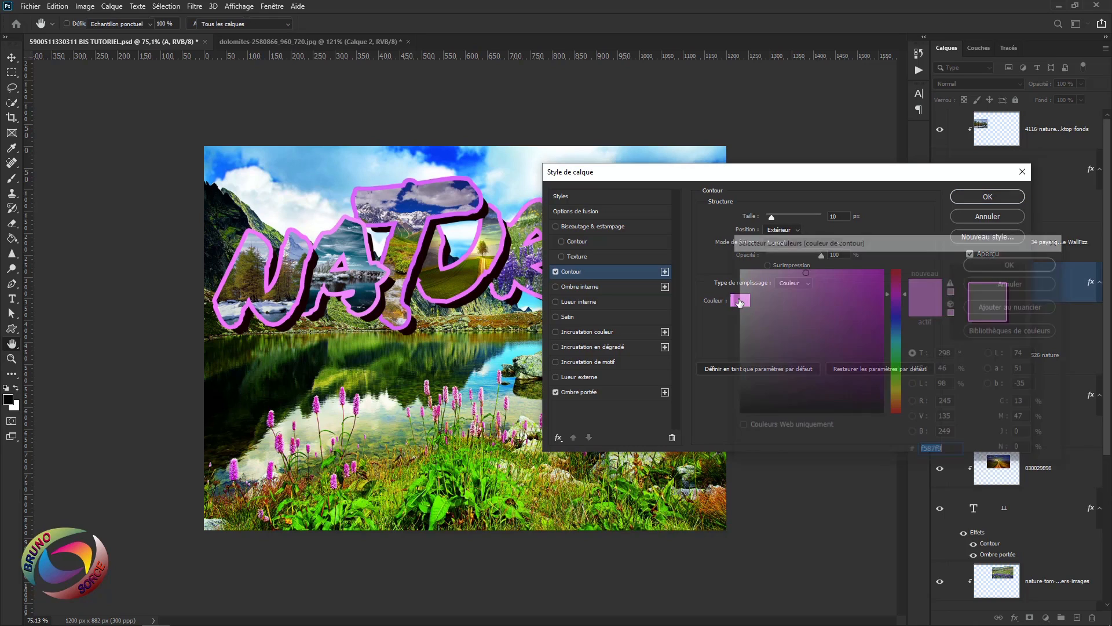
{"action": "left_click", "coordinate": [898, 314]}
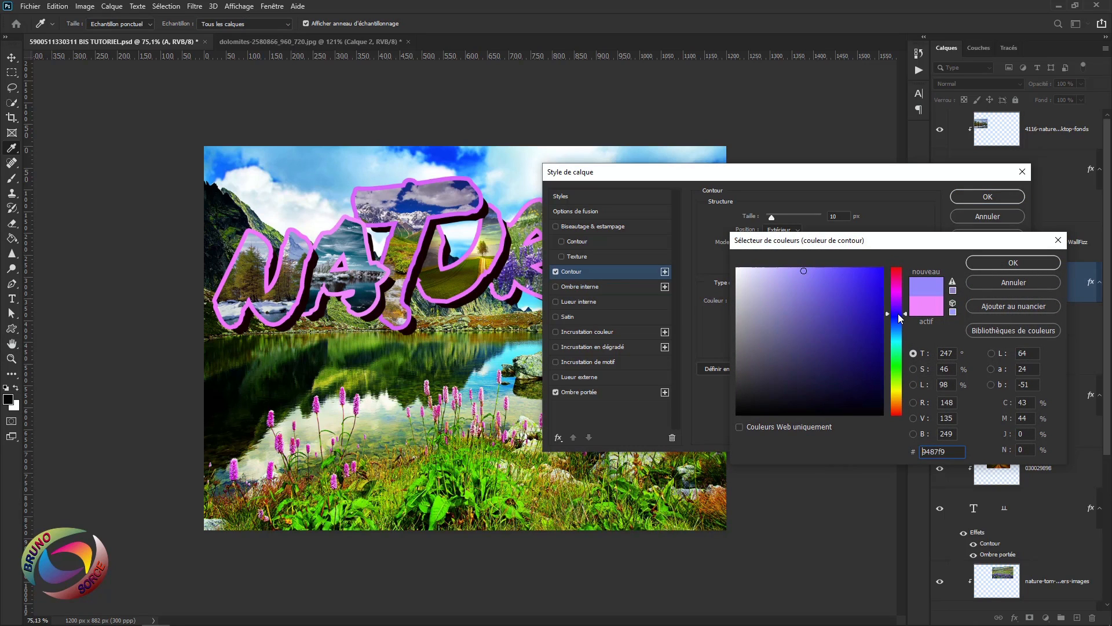
{"action": "left_click", "coordinate": [847, 272]}
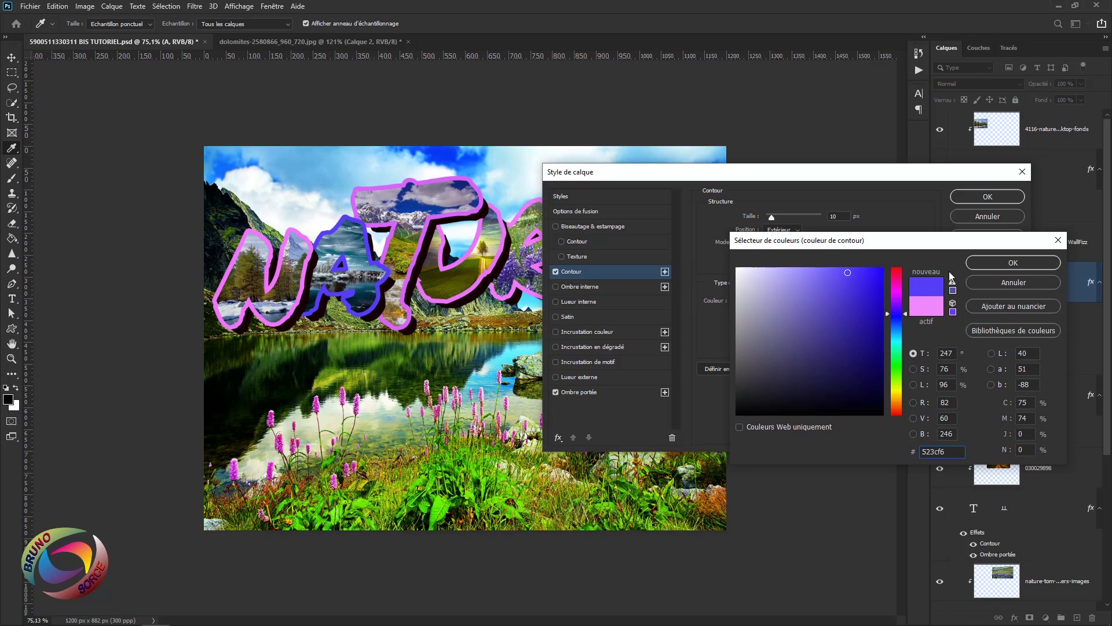
{"action": "left_click", "coordinate": [978, 263]}
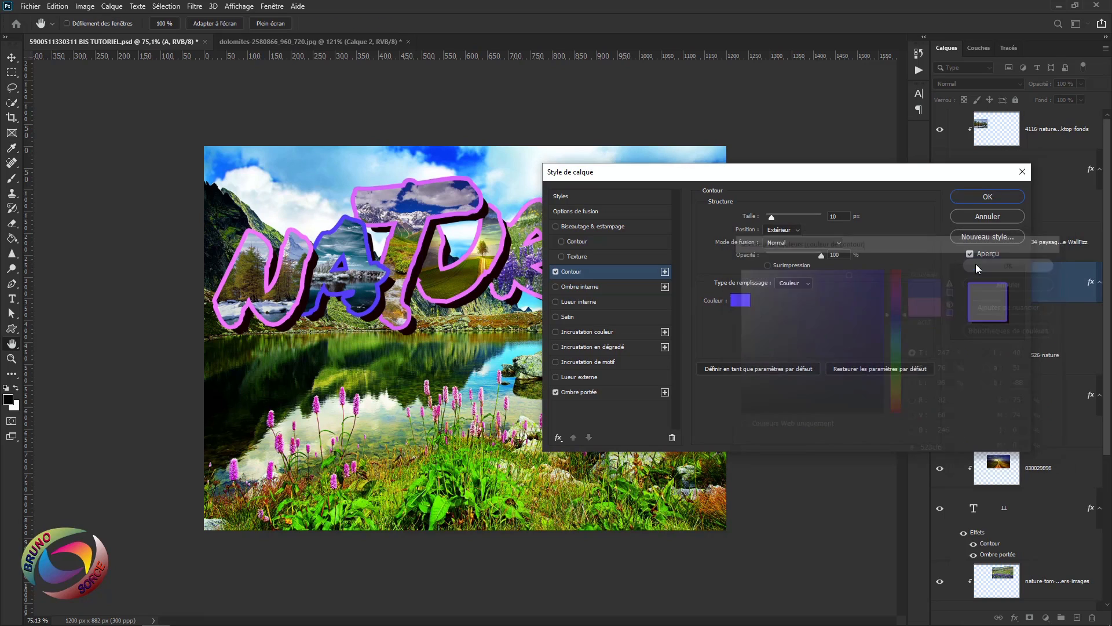
{"action": "left_click", "coordinate": [987, 198]}
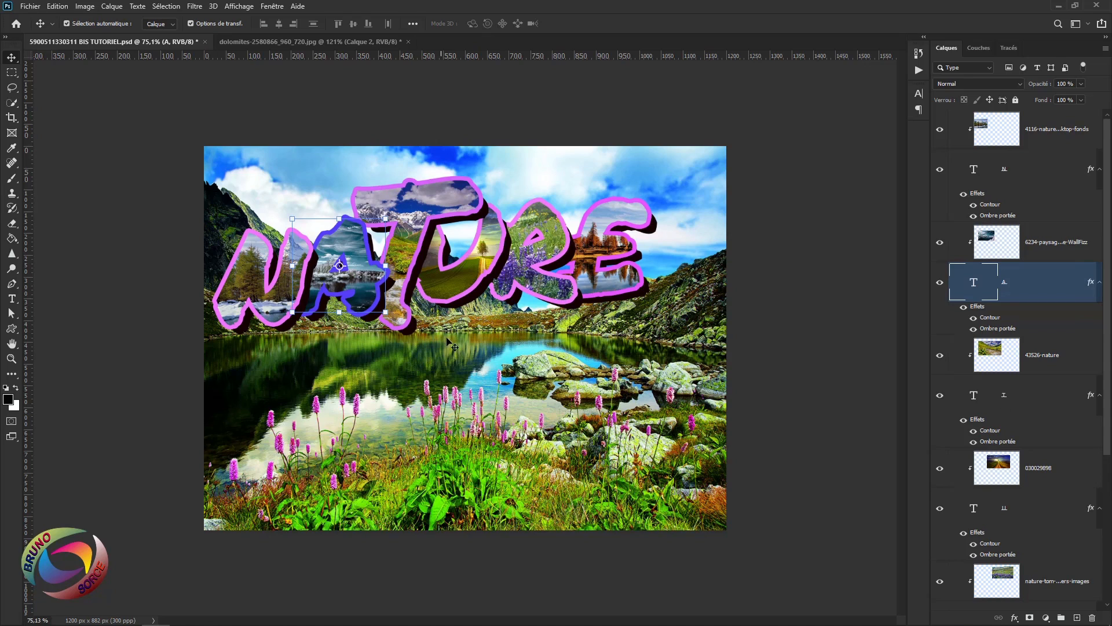
{"action": "left_click", "coordinate": [425, 217]}
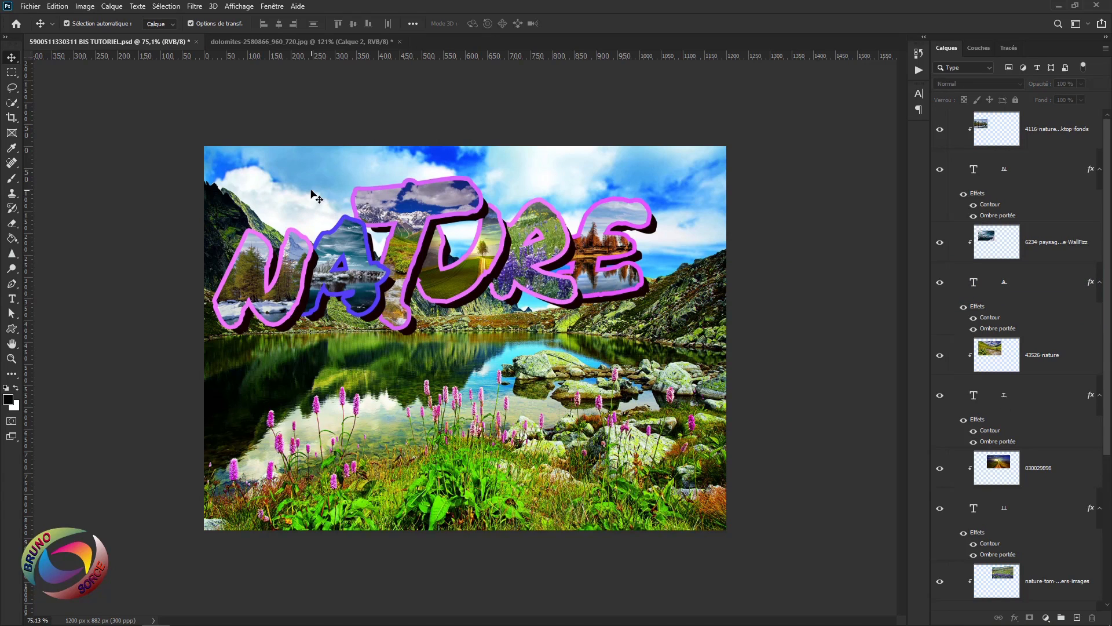
Step: Hide the Arrière-plan layer and stamp all visible lettering into a new merged layer above the 4116-nature image layer
{"action": "scroll", "coordinate": [485, 324], "scroll_direction": "up", "scroll_amount": 2}
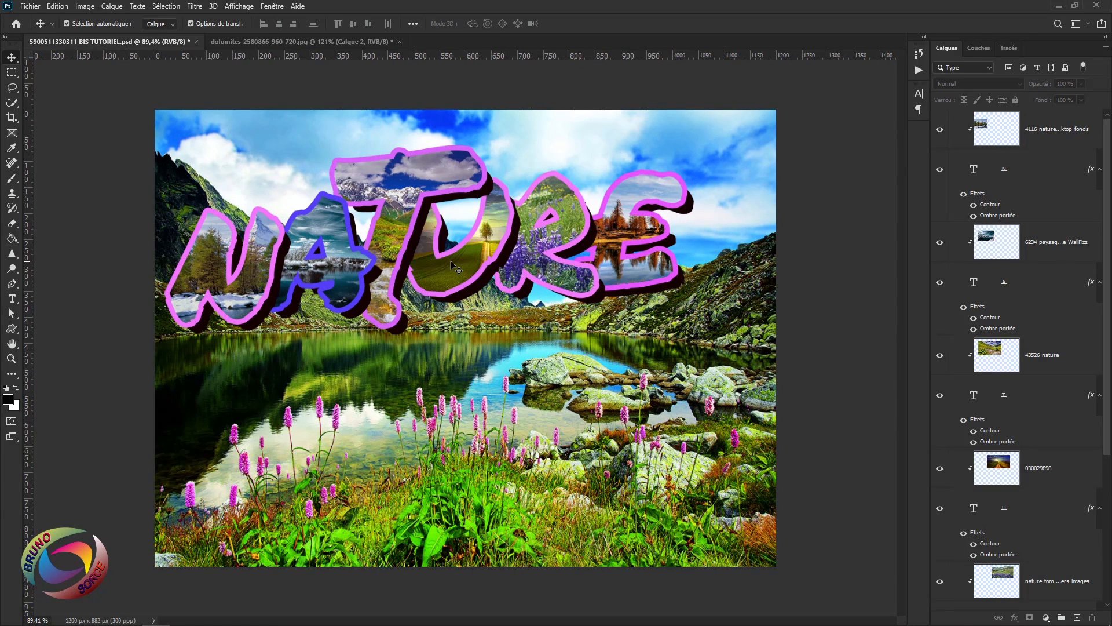
{"action": "scroll", "coordinate": [1105, 331], "scroll_direction": "down", "scroll_amount": 1}
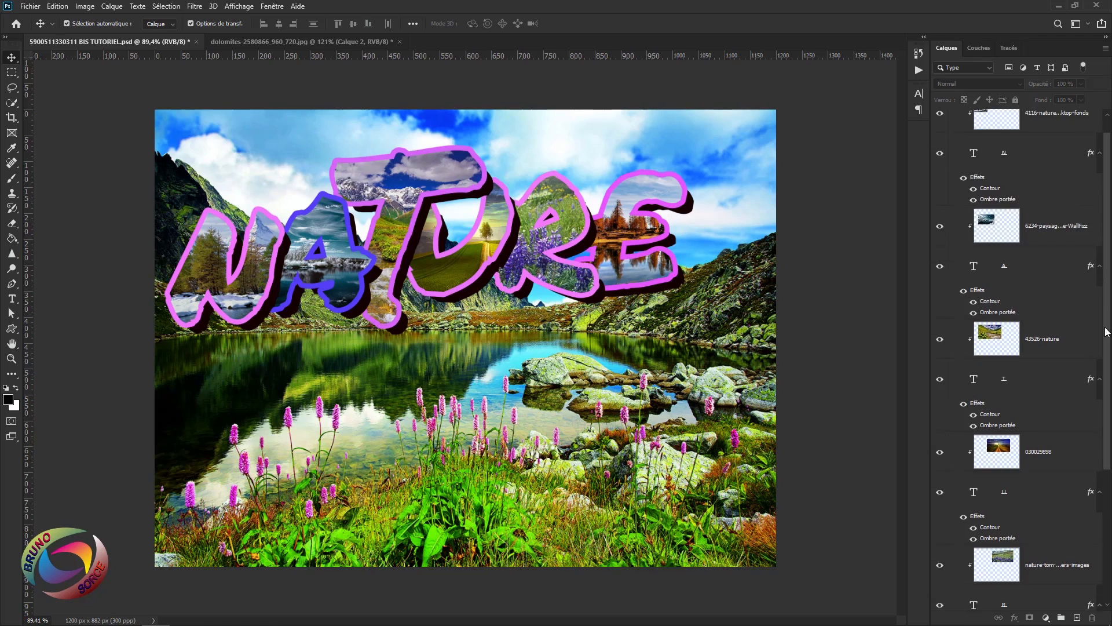
{"action": "left_click_drag", "start_coordinate": [1105, 331], "coordinate": [1106, 517]}
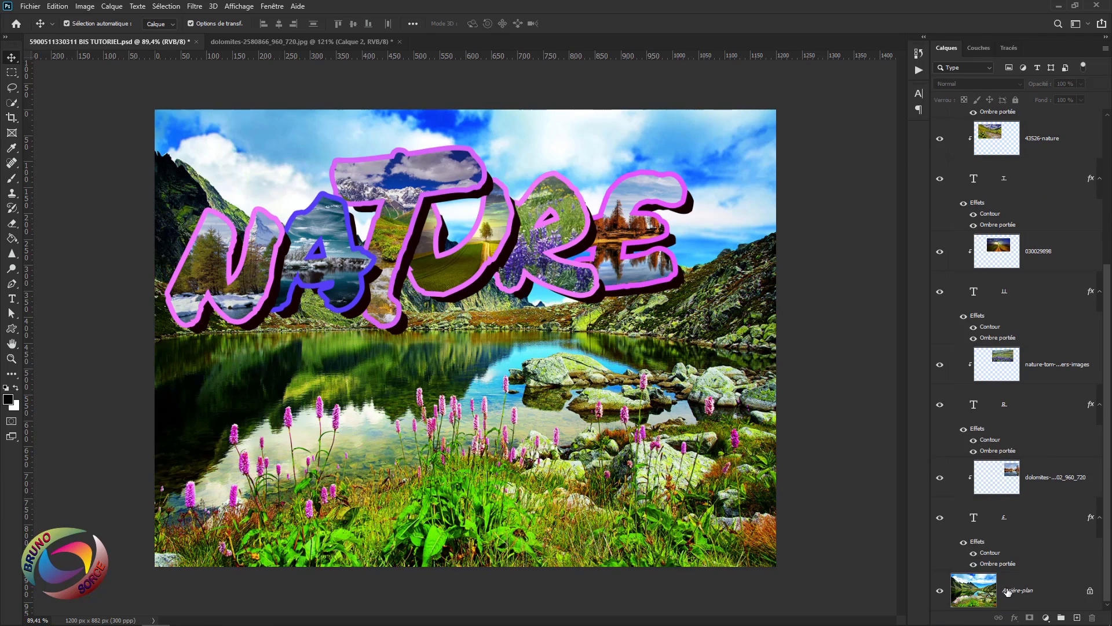
{"action": "left_click", "coordinate": [938, 595]}
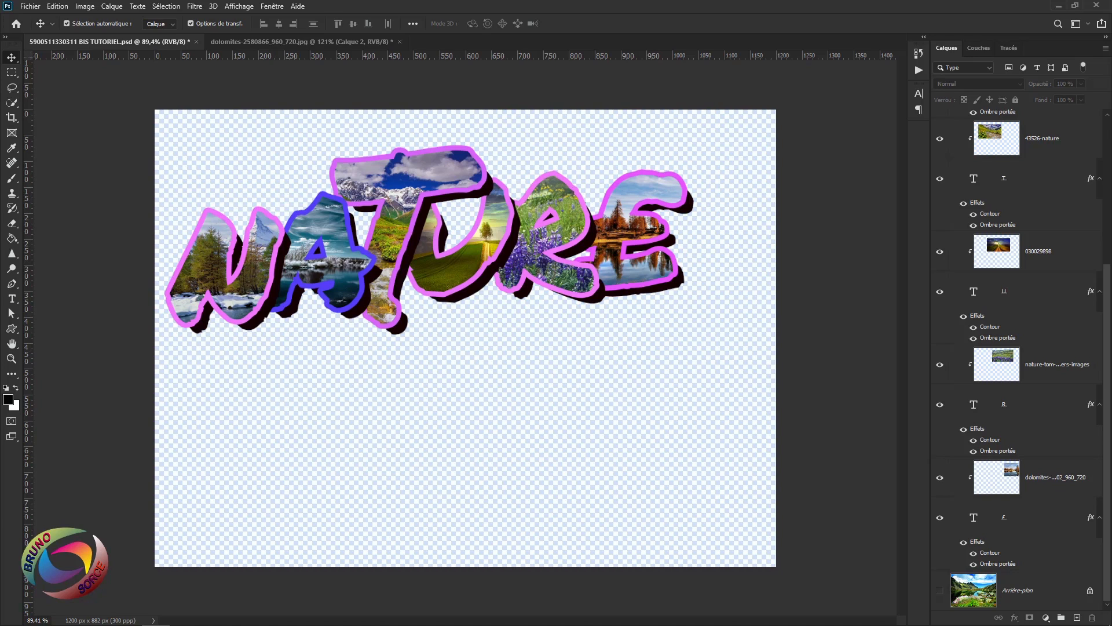
{"action": "scroll", "coordinate": [1109, 391], "scroll_direction": "up", "scroll_amount": 4}
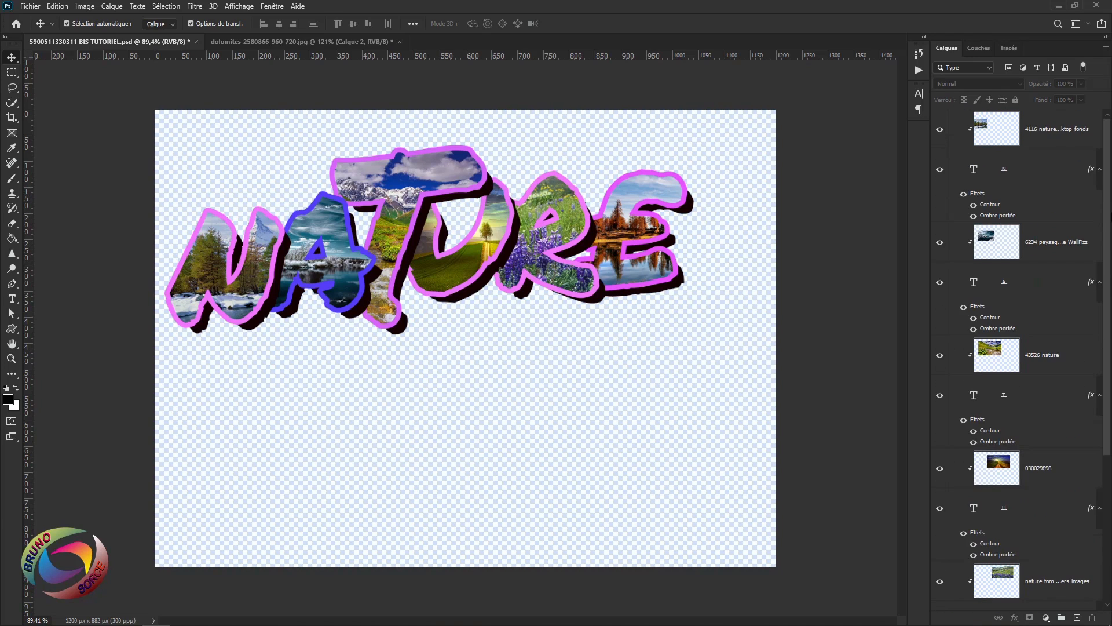
{"action": "left_click", "coordinate": [1030, 128]}
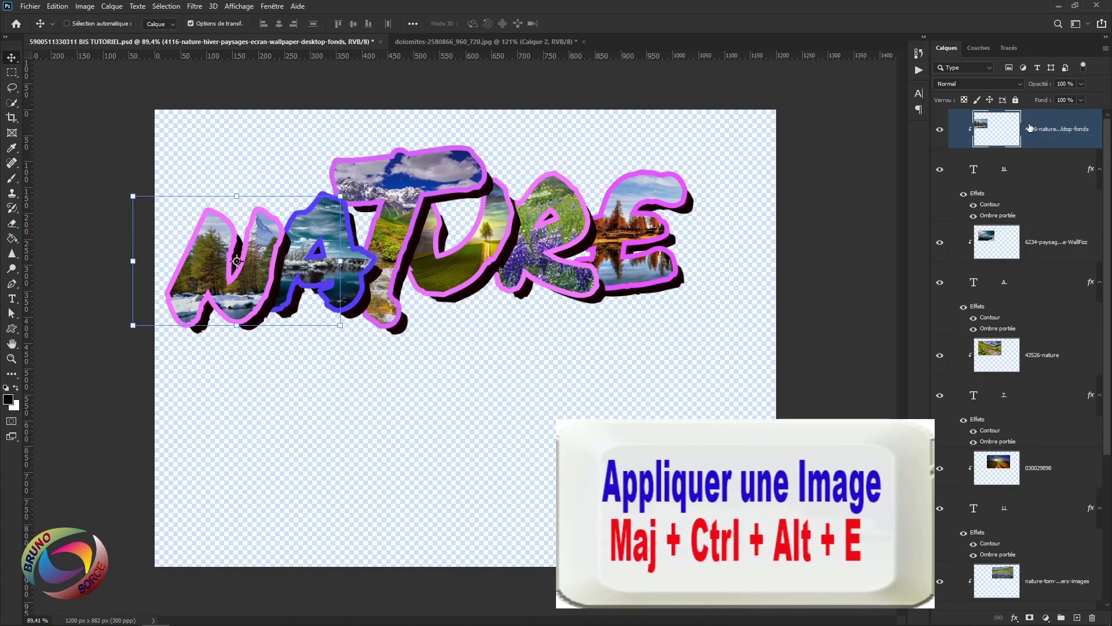
{"action": "key", "text": "shift+ctrl+alt+e"}
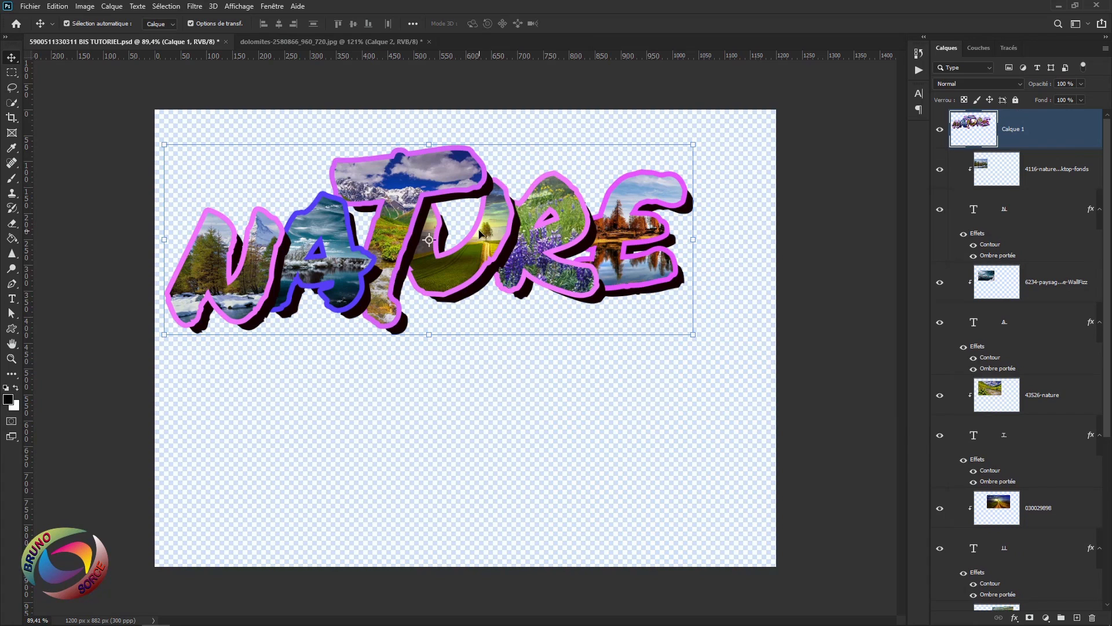
Step: Copy the merged NATURE layer into the dolomites-2580866_960_720.jpg document, placing it over the upper part of the canvas
{"action": "left_click_drag", "start_coordinate": [480, 234], "coordinate": [424, 109]}
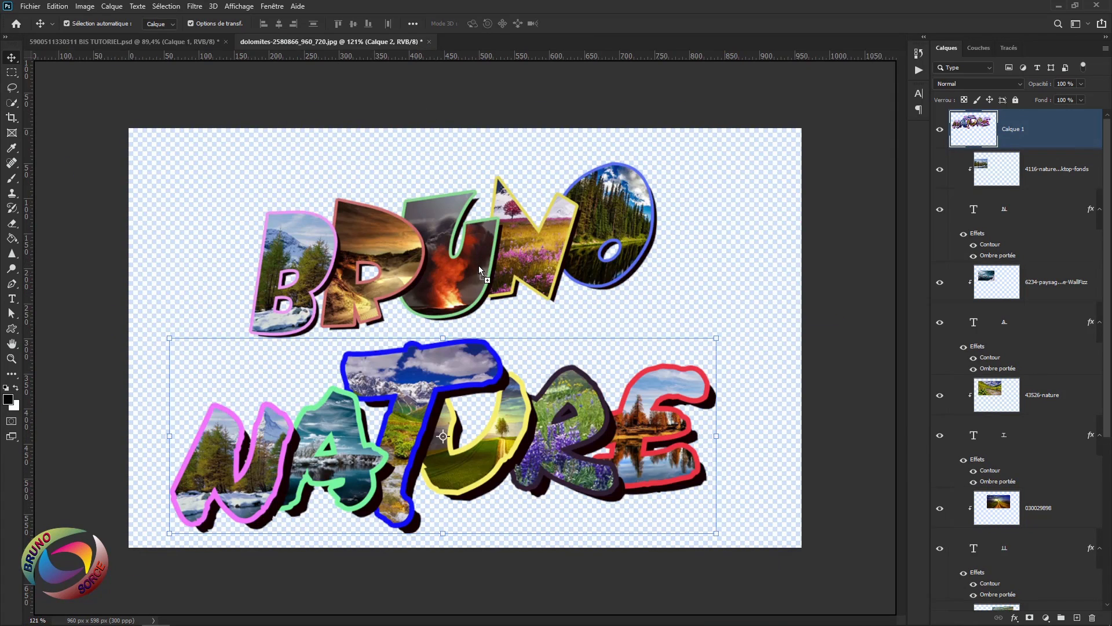
{"action": "left_click_drag", "start_coordinate": [479, 265], "coordinate": [479, 266]}
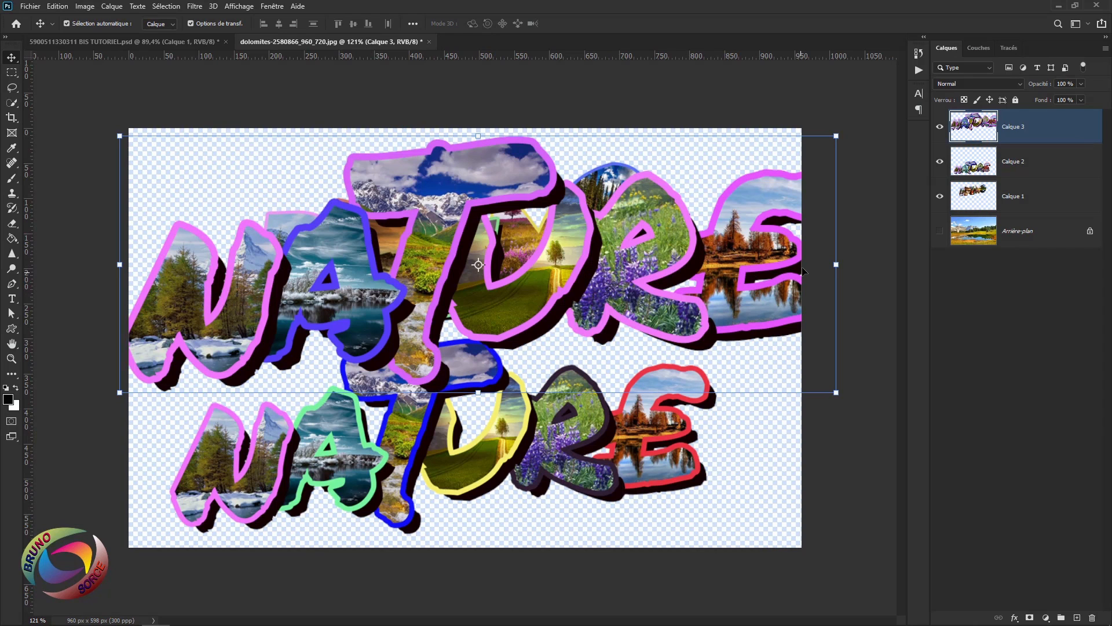
{"action": "key", "text": "ctrl+Tab"}
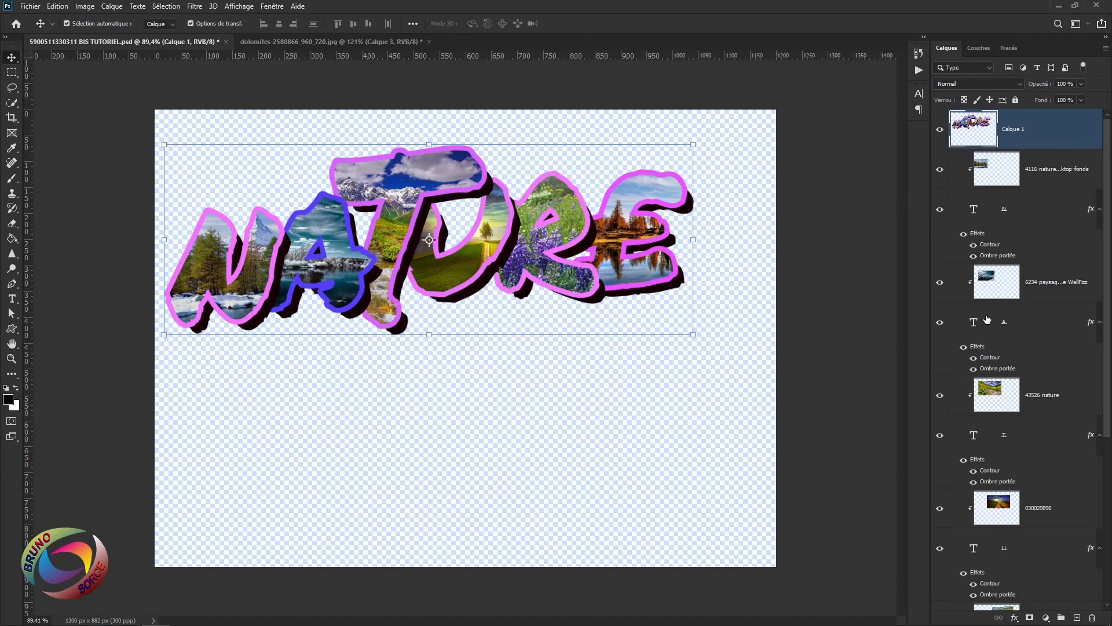
{"action": "scroll", "coordinate": [988, 319], "scroll_direction": "down", "scroll_amount": 5}
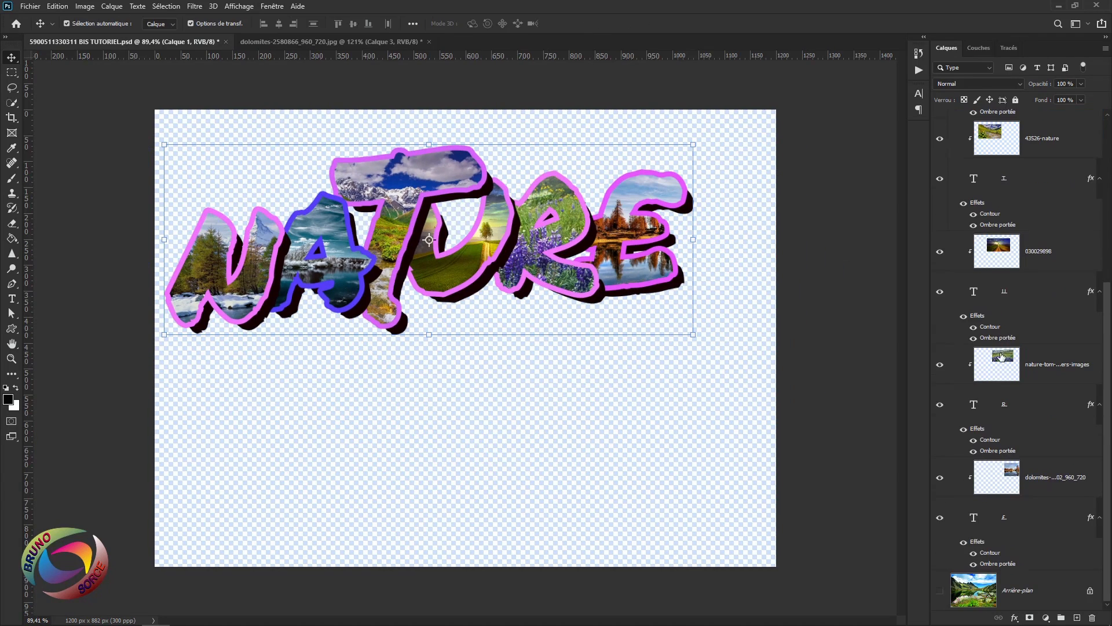
{"action": "left_click", "coordinate": [940, 592]}
{"action": "left_click", "coordinate": [858, 511]}
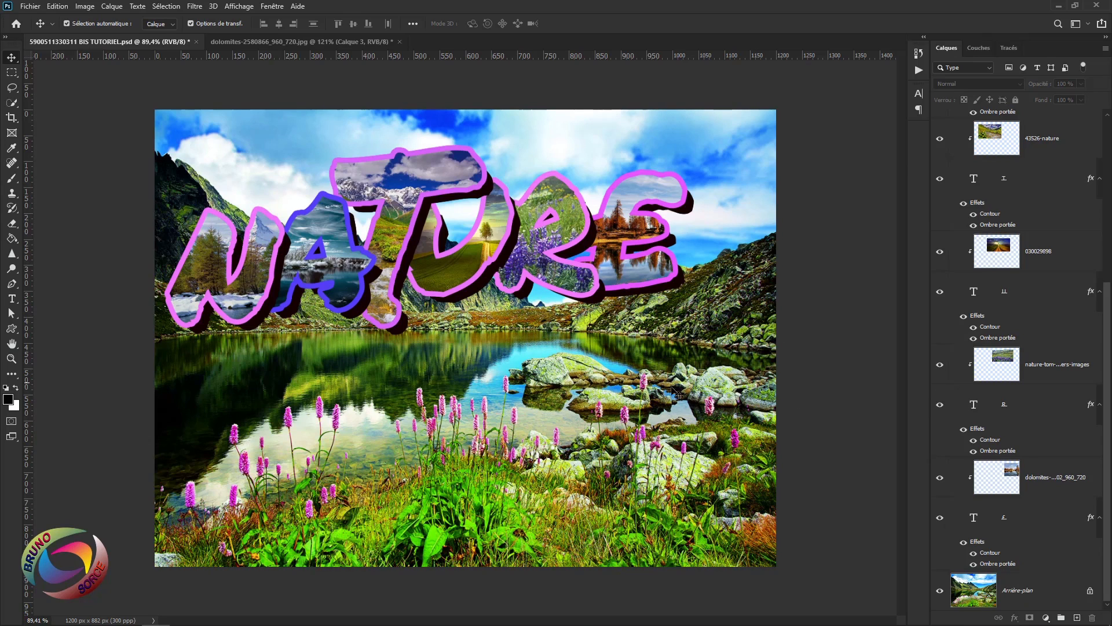
{"action": "left_click", "coordinate": [939, 591]}
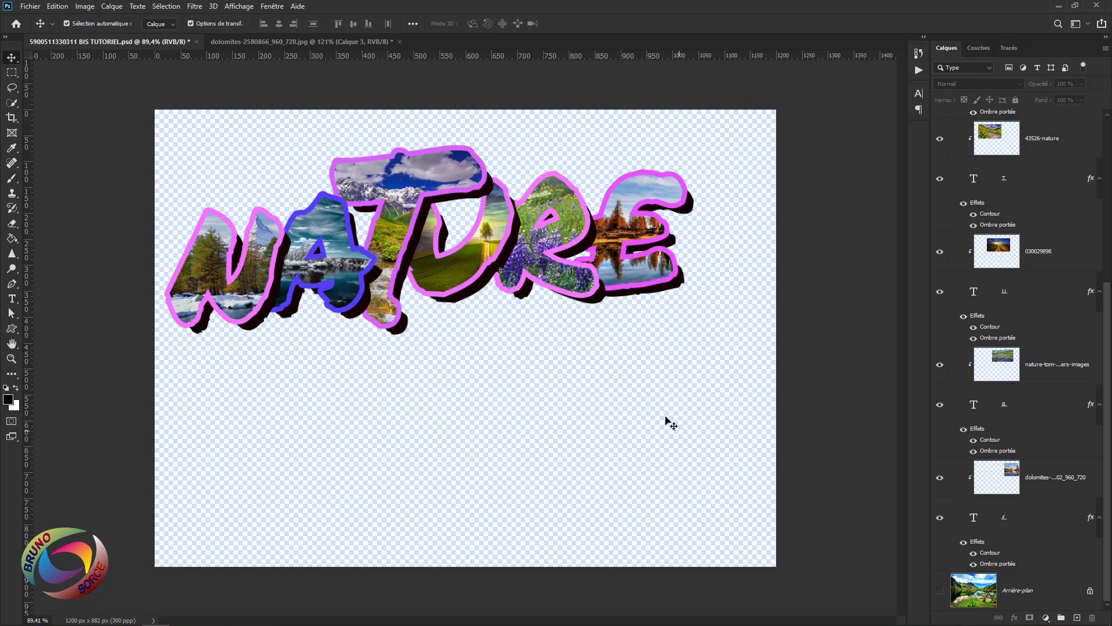
{"action": "left_click", "coordinate": [28, 6]}
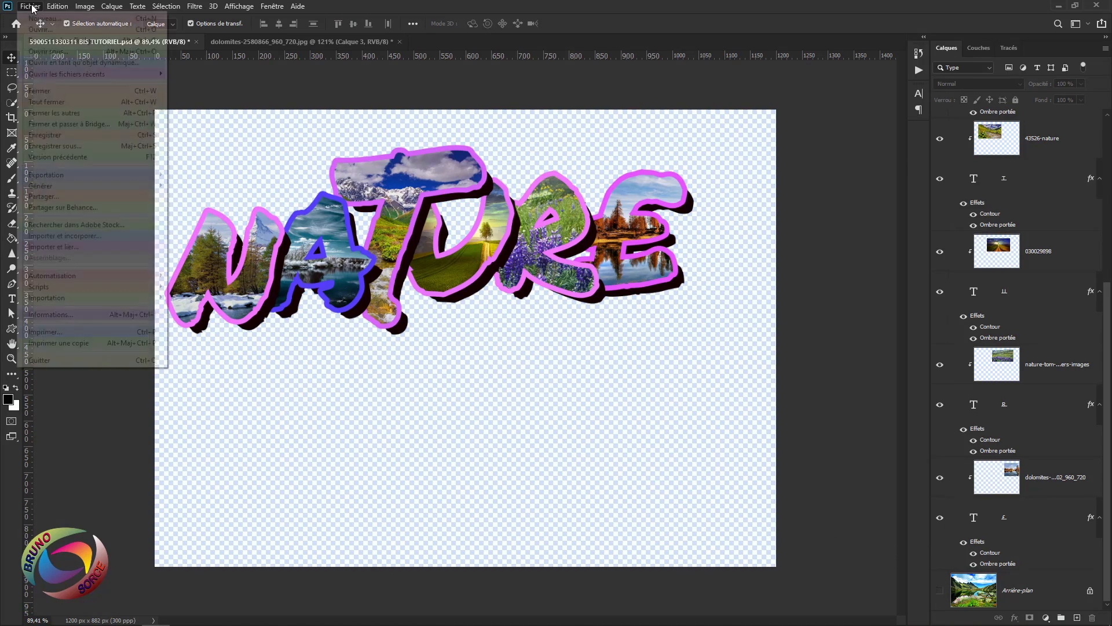
{"action": "left_click", "coordinate": [53, 147]}
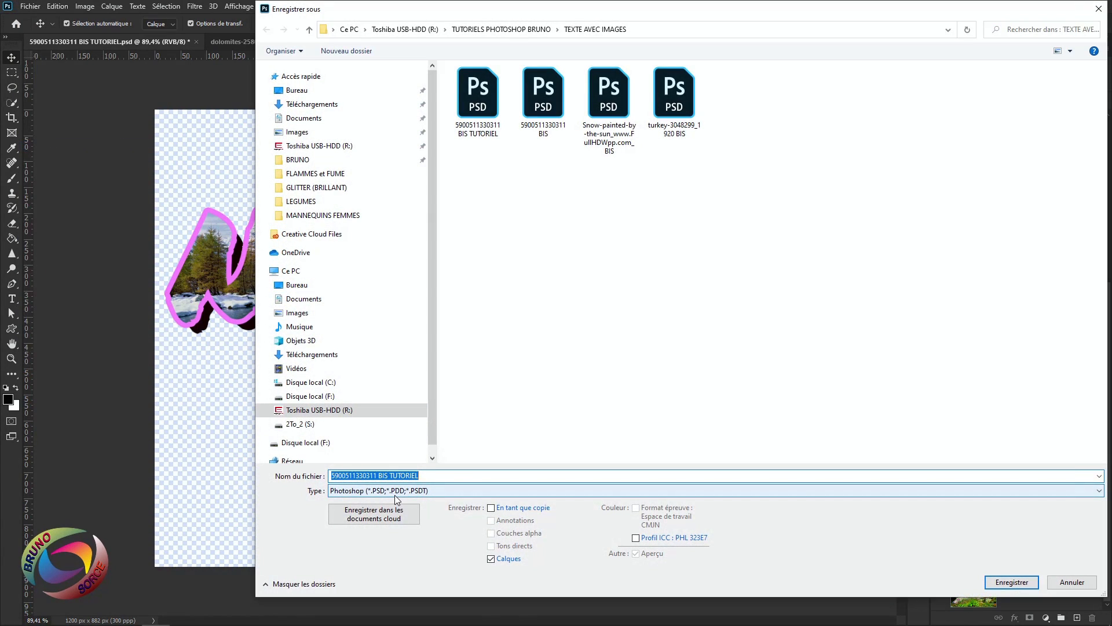
{"action": "left_click", "coordinate": [395, 492]}
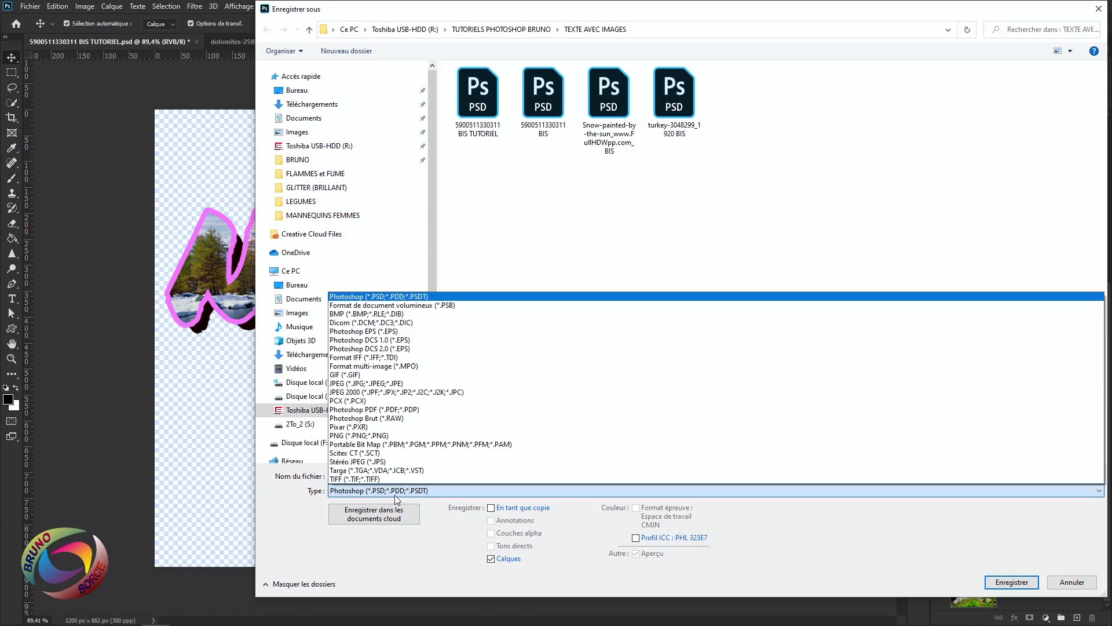
{"action": "left_click", "coordinate": [381, 436]}
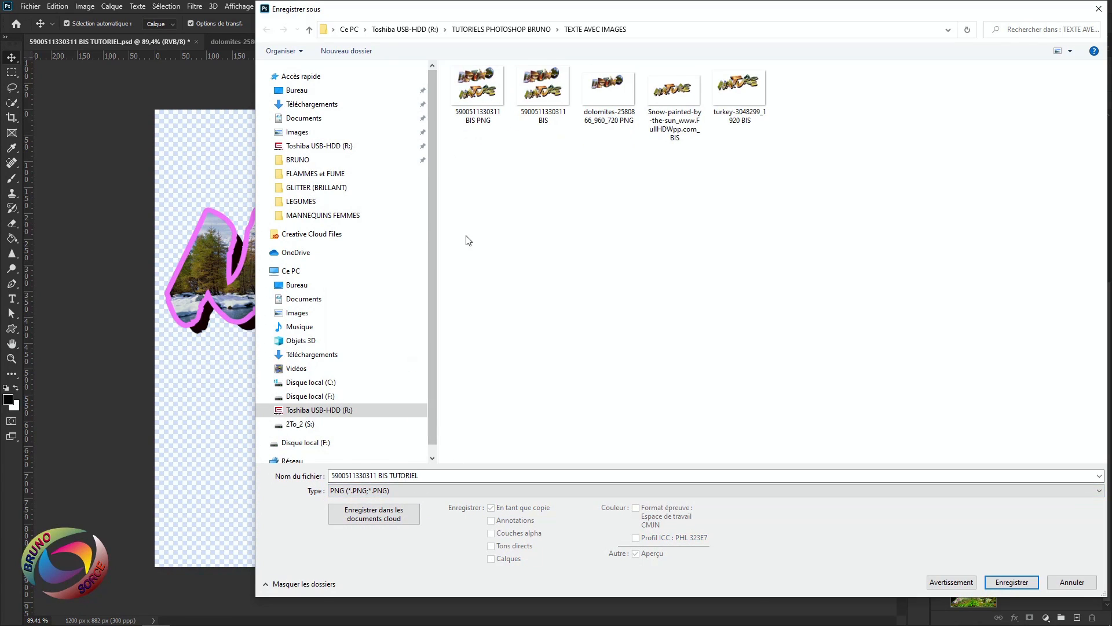
{"action": "left_click", "coordinate": [1005, 584]}
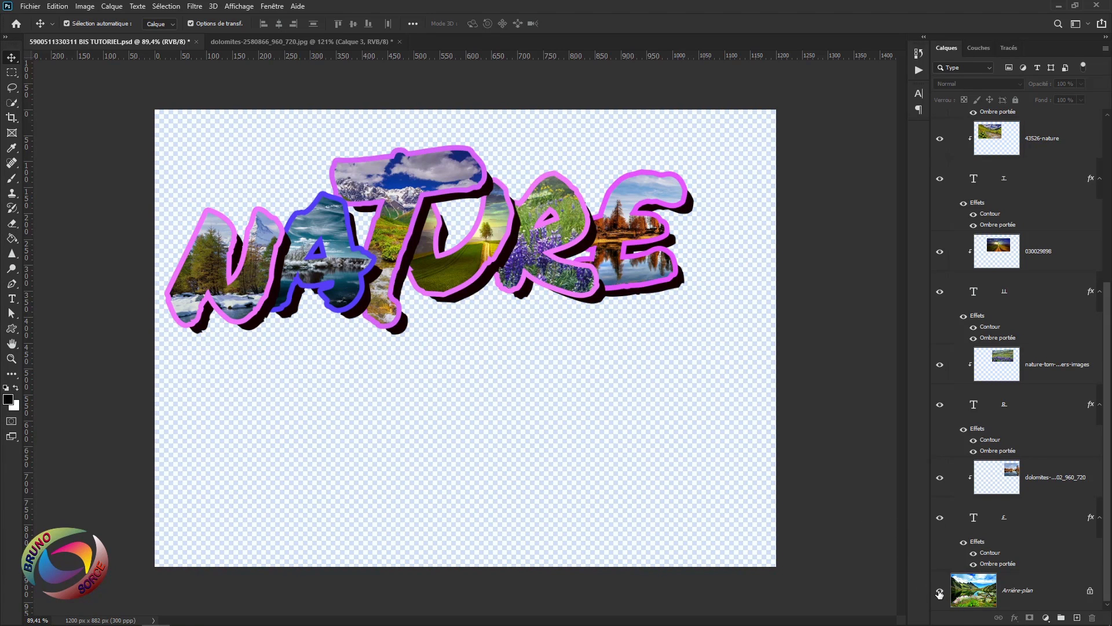
{"action": "left_click", "coordinate": [940, 591]}
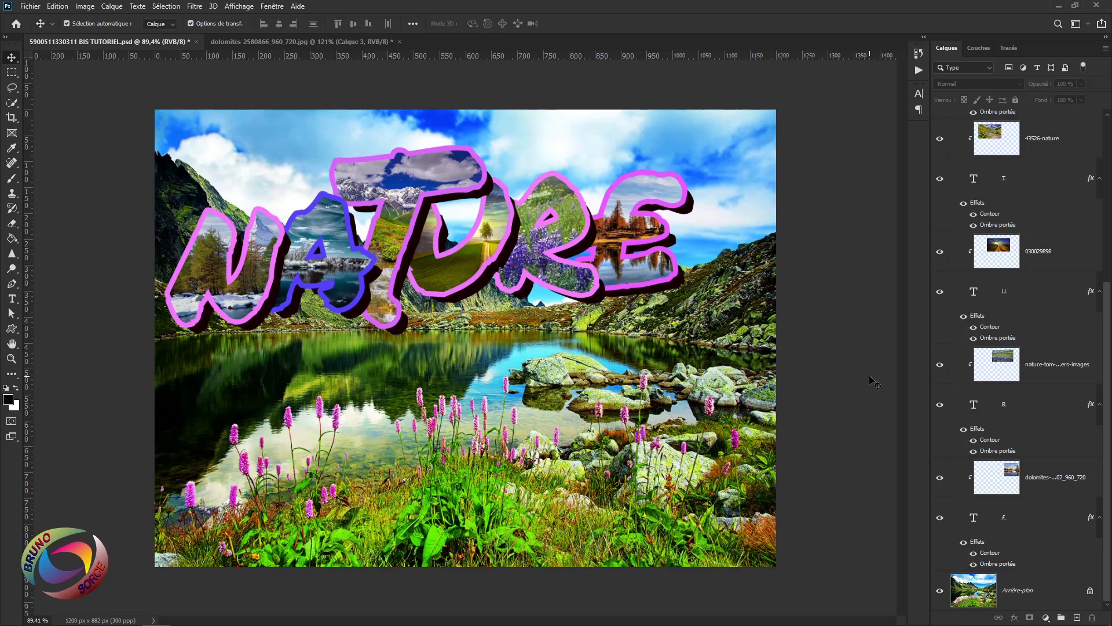